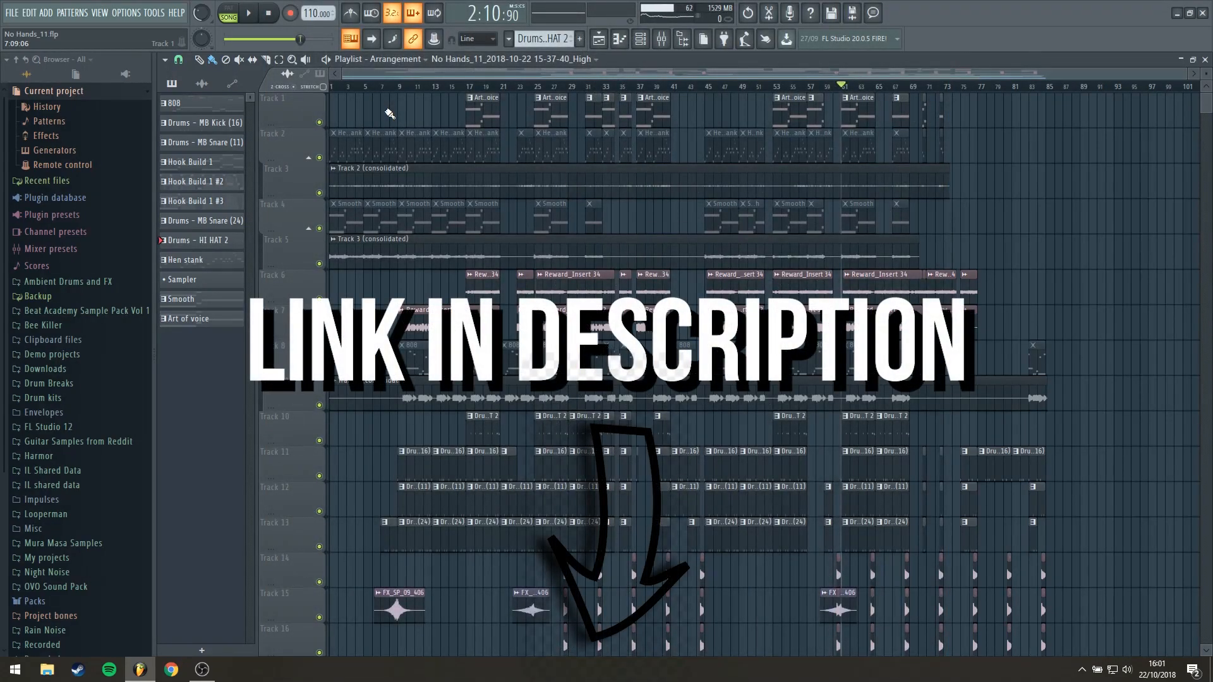
Step: Solo and play Track 5, and view the Smooth pattern's notes in the piano roll
right_click(319, 264)
key(space)
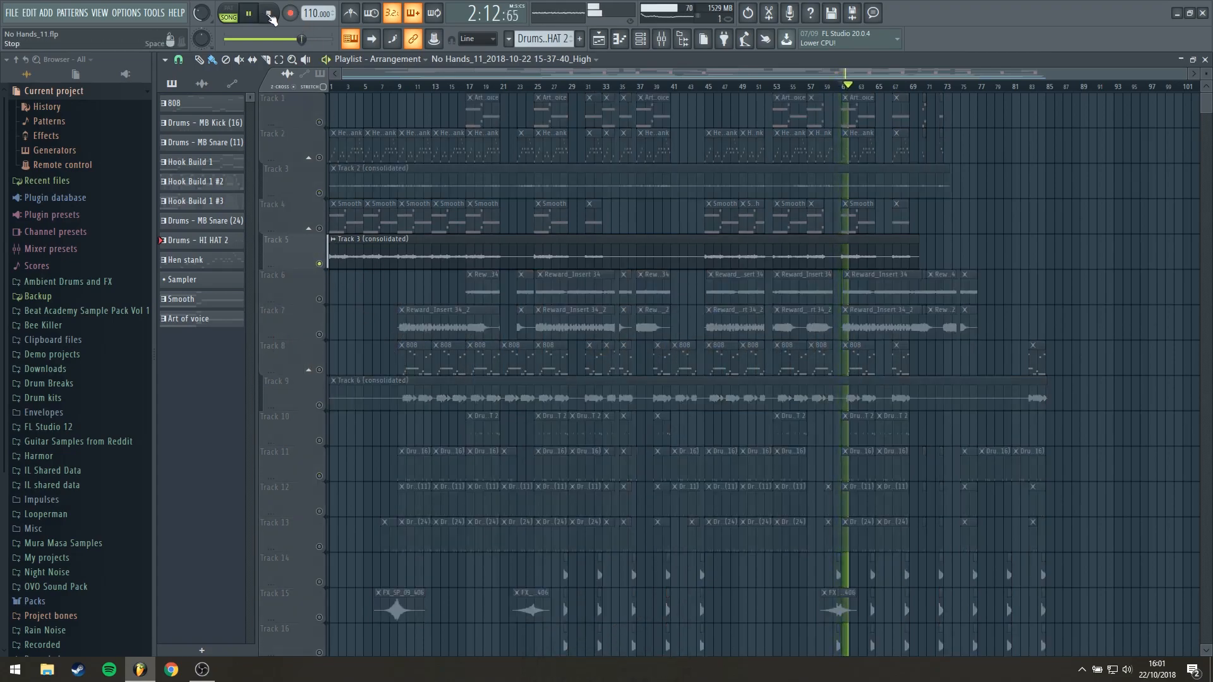
double_click(344, 220)
scroll(390, 288, down, 3)
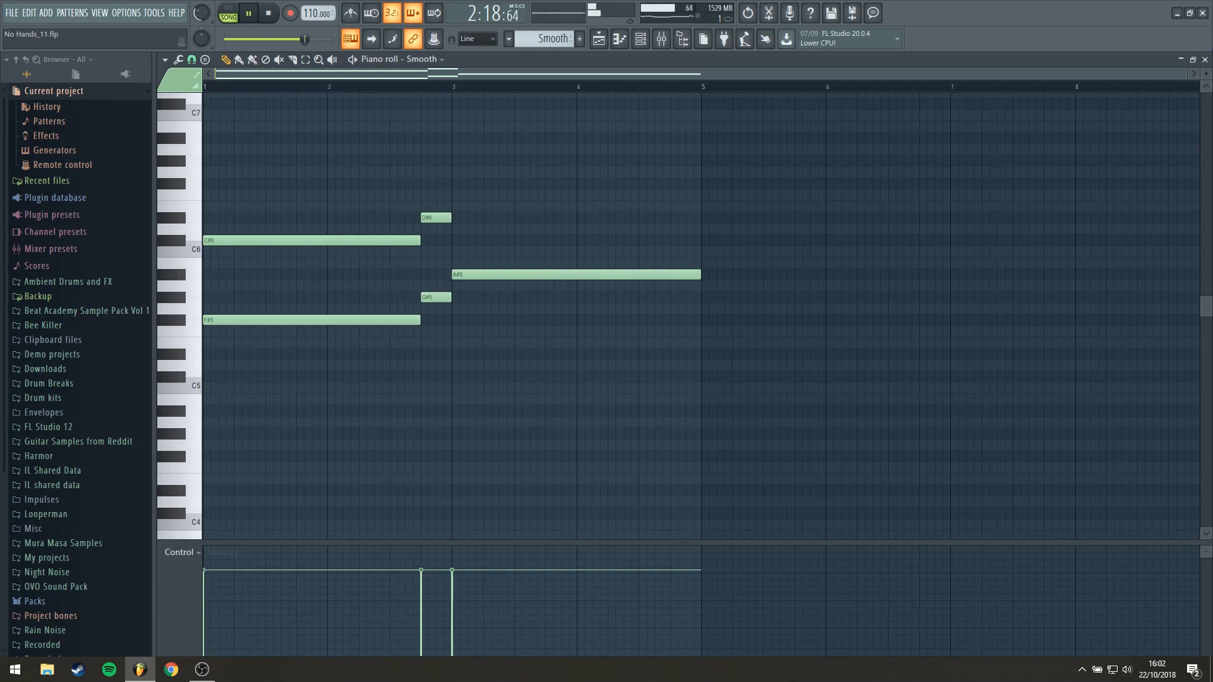
click(1204, 60)
key(space)
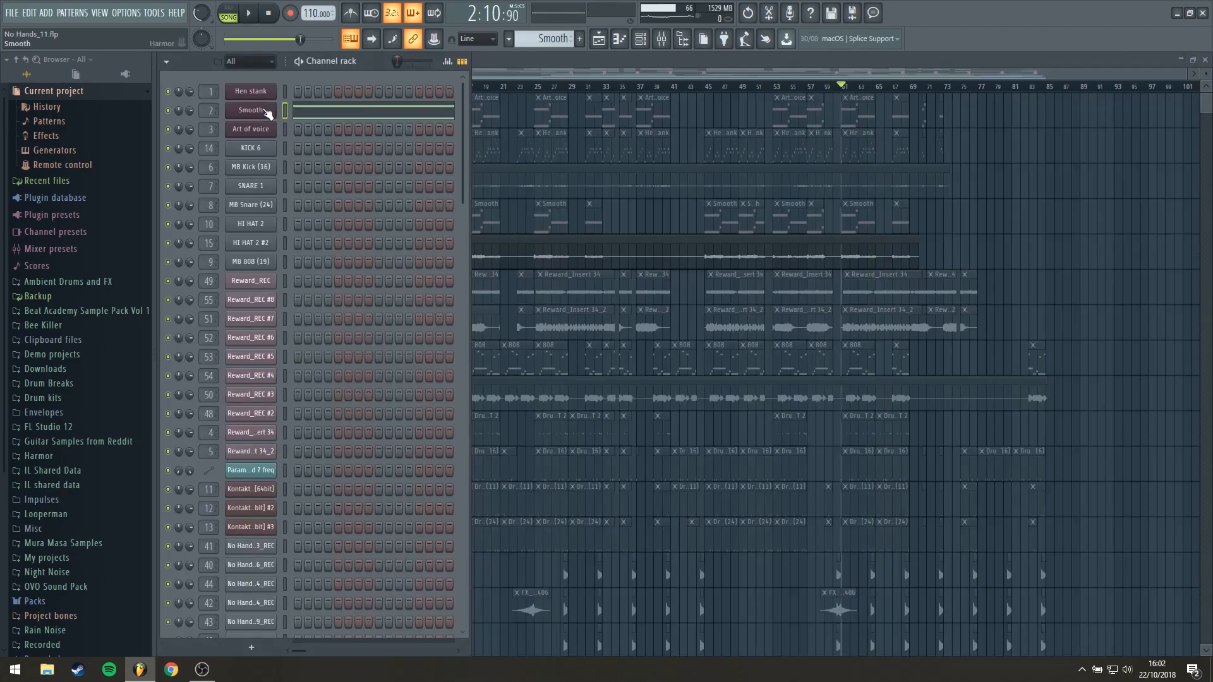
Step: Inspect the Smooth channel's synth settings and miscellaneous functions during playback, and return to the playlist
click(268, 112)
key(space)
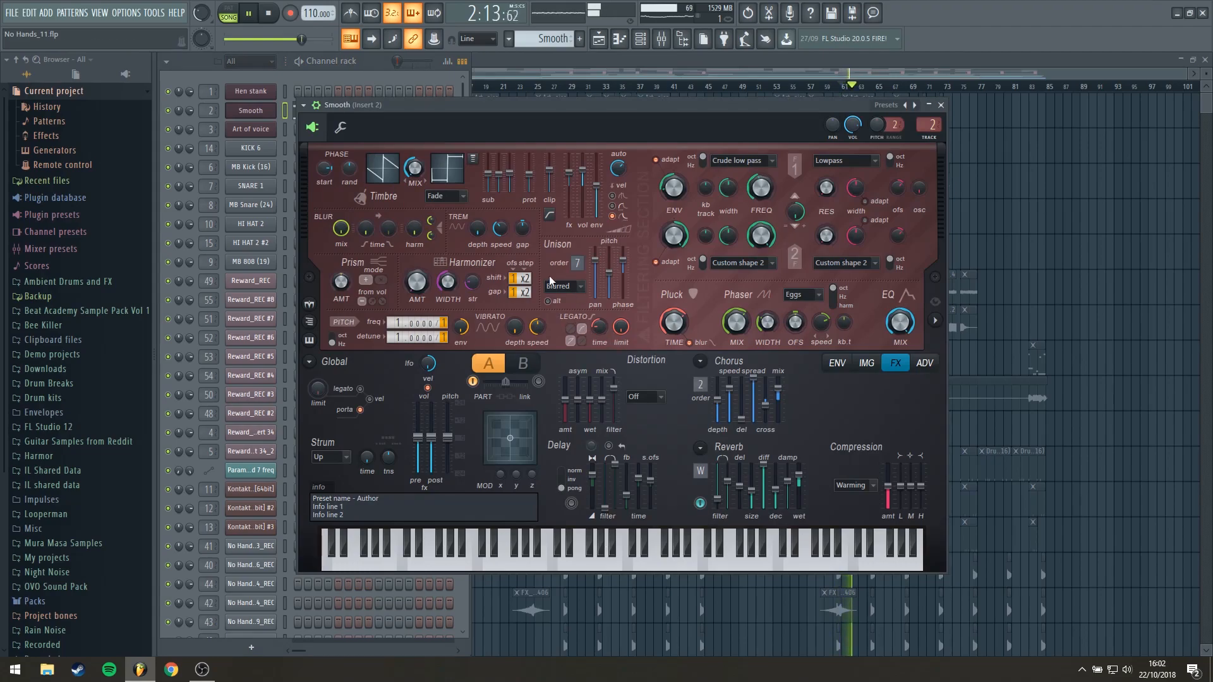
click(341, 130)
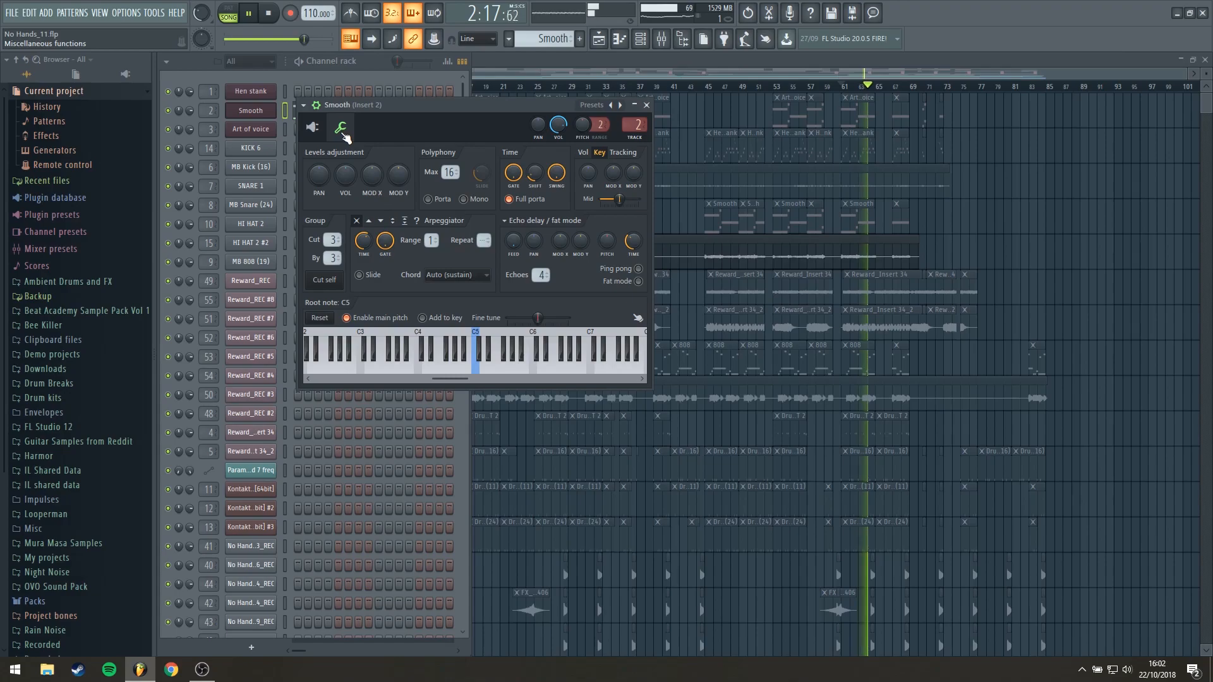
click(312, 127)
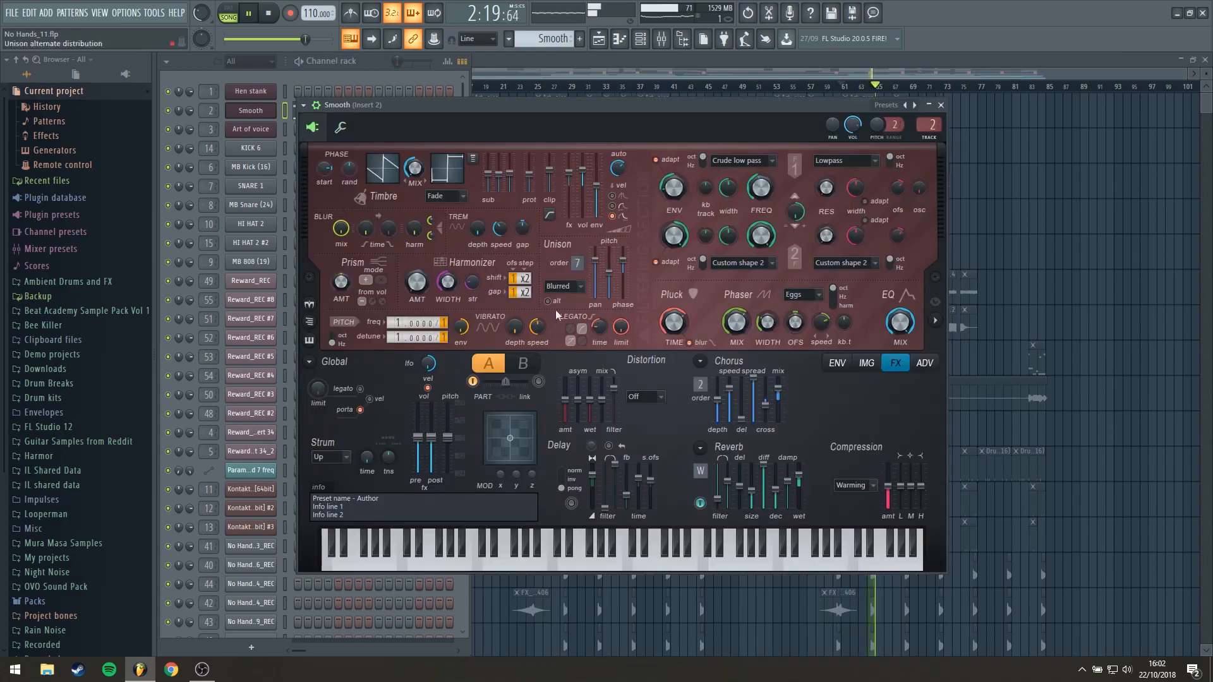
key(space)
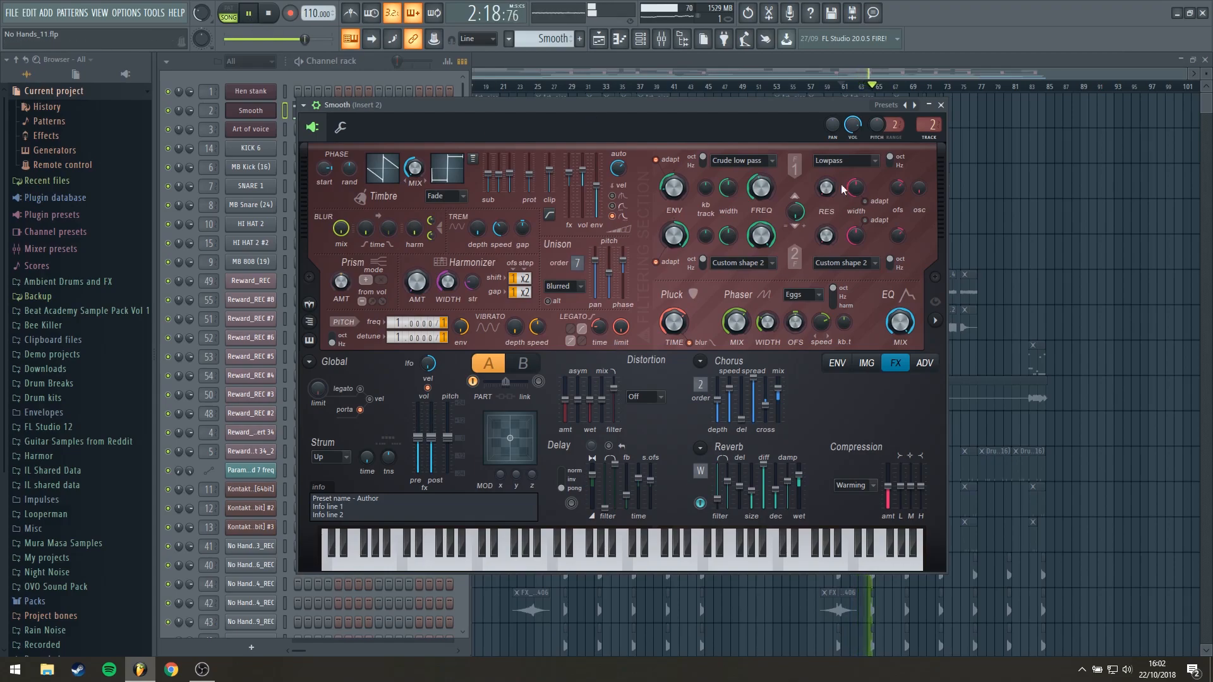
click(1075, 202)
key(space)
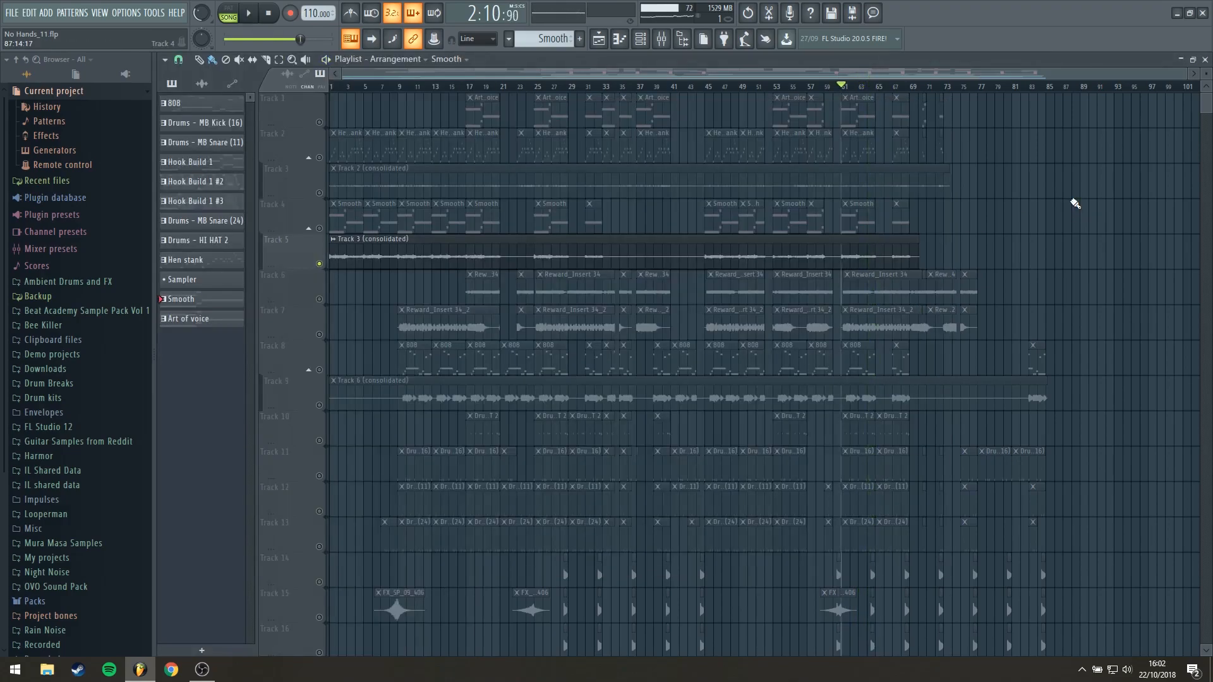
Step: Play the consolidated Track 3 on its own from the start of the song
click(267, 14)
click(319, 193)
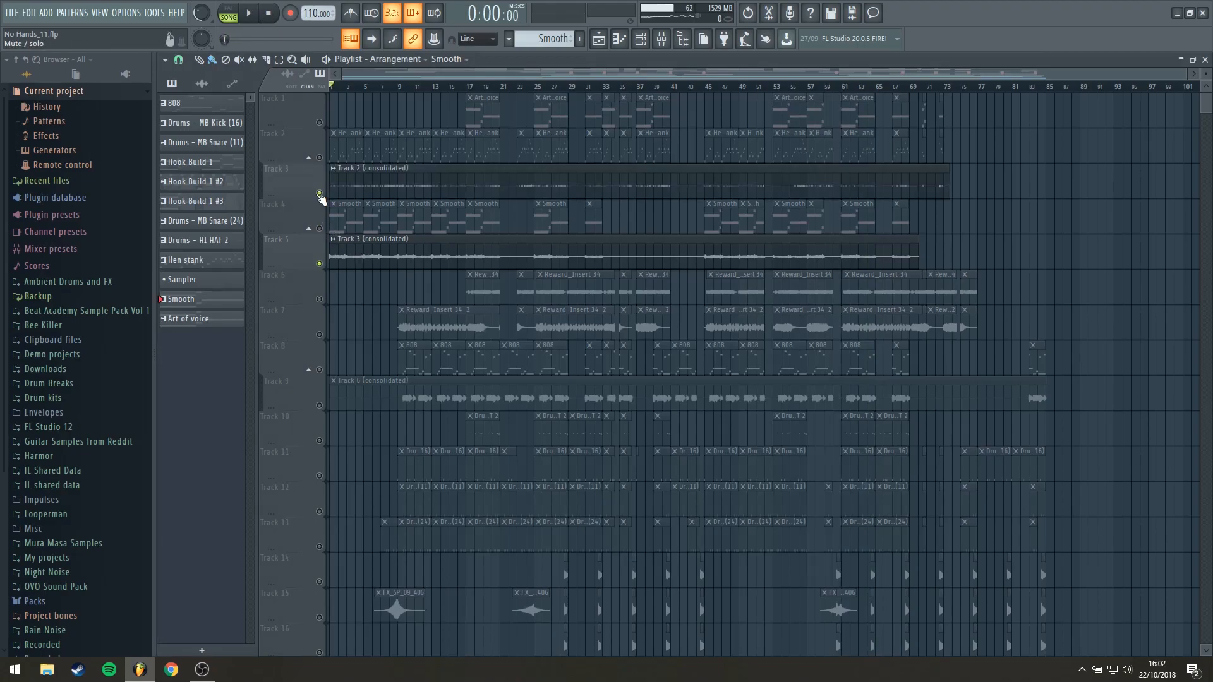
key(space)
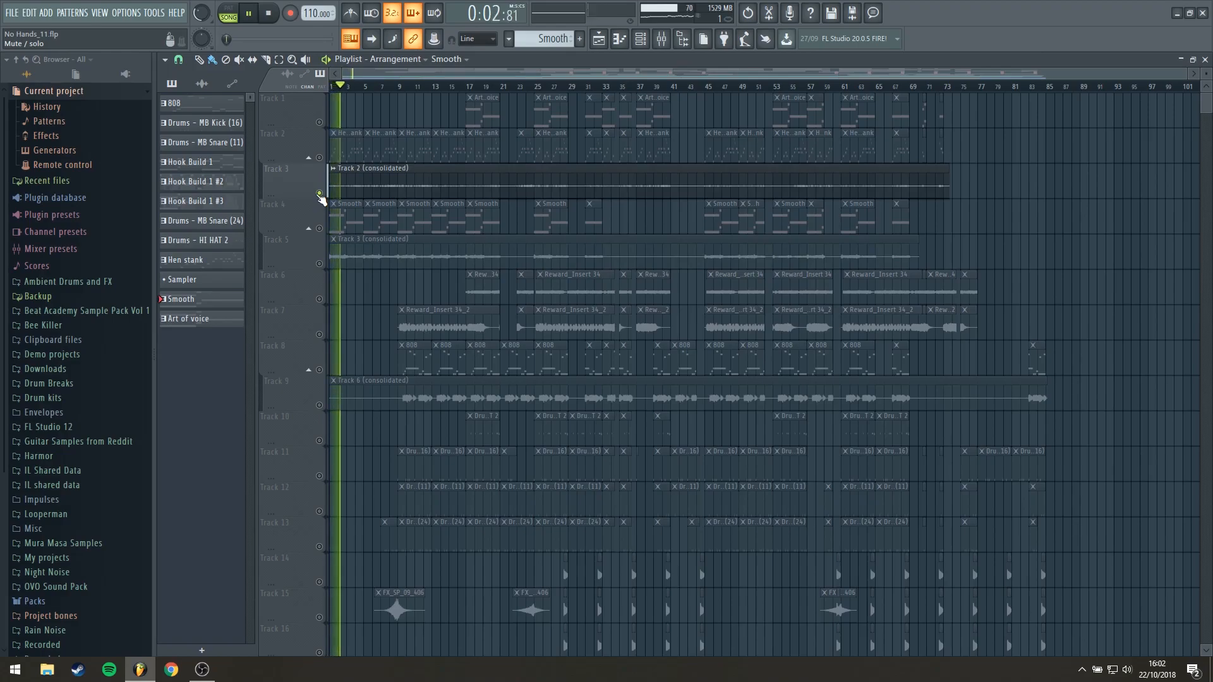
Step: View the Hen stank pattern's notes in the piano roll and return to the playlist
double_click(356, 152)
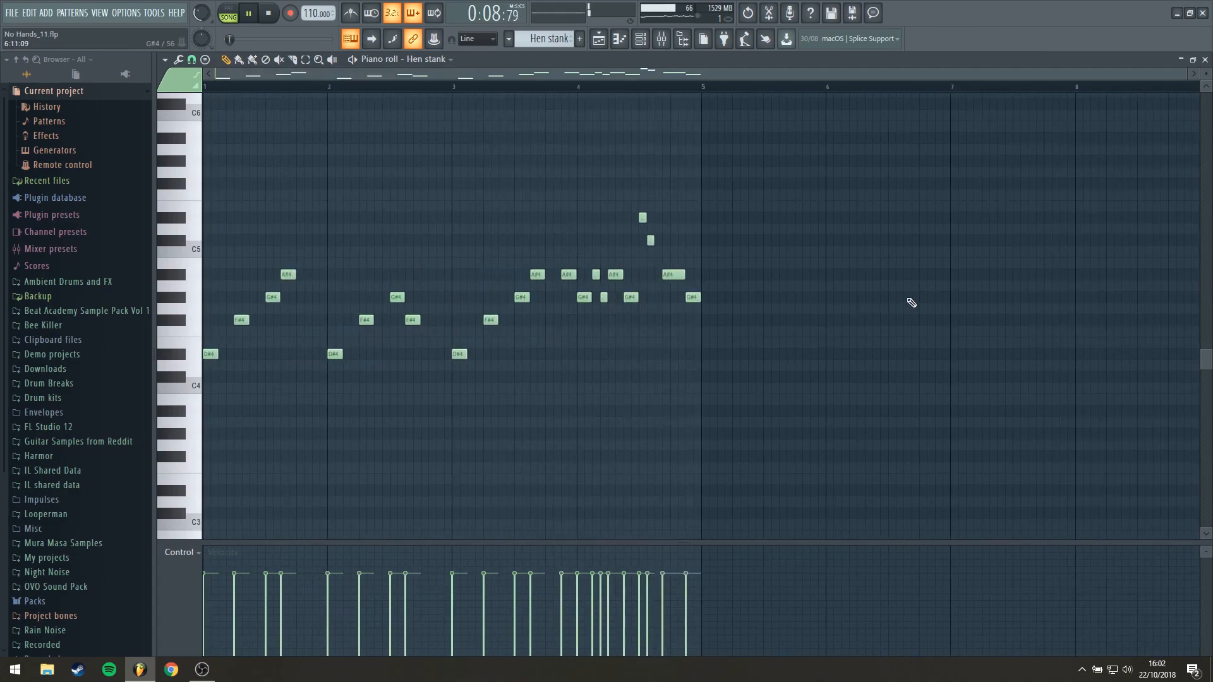
click(1205, 59)
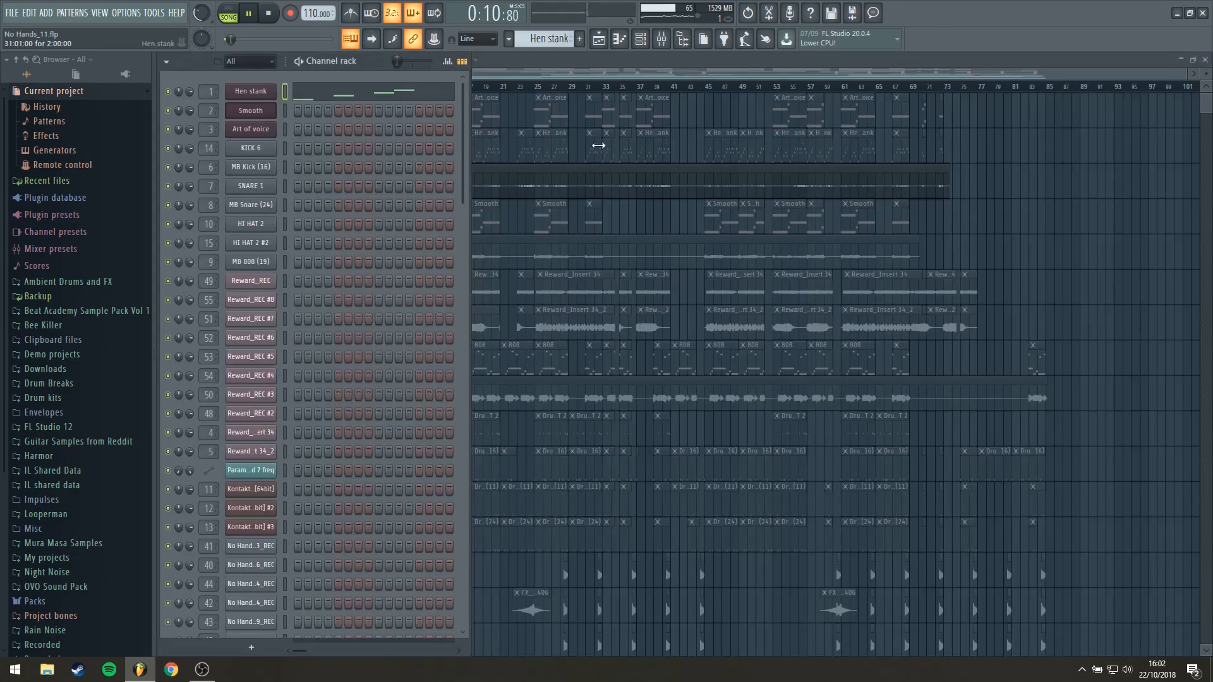
right_click(692, 129)
Step: Unmute Tracks 5 and 9 alongside Track 3 and play the song from bar 9
click(319, 264)
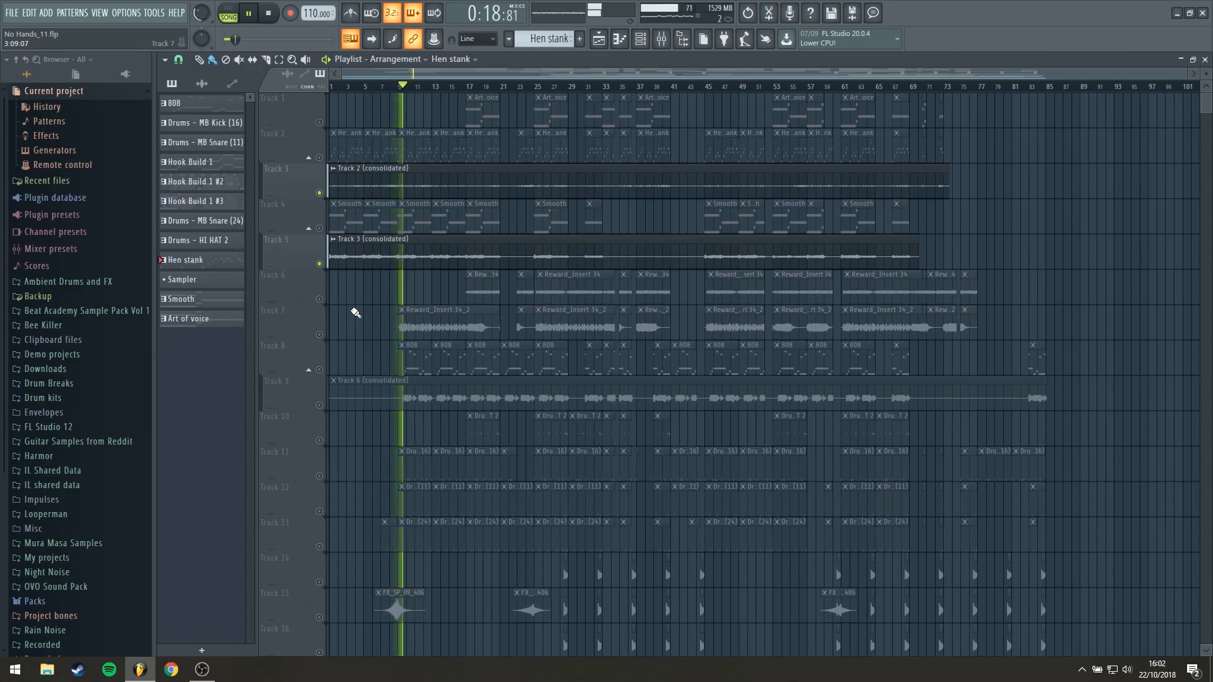
key(space)
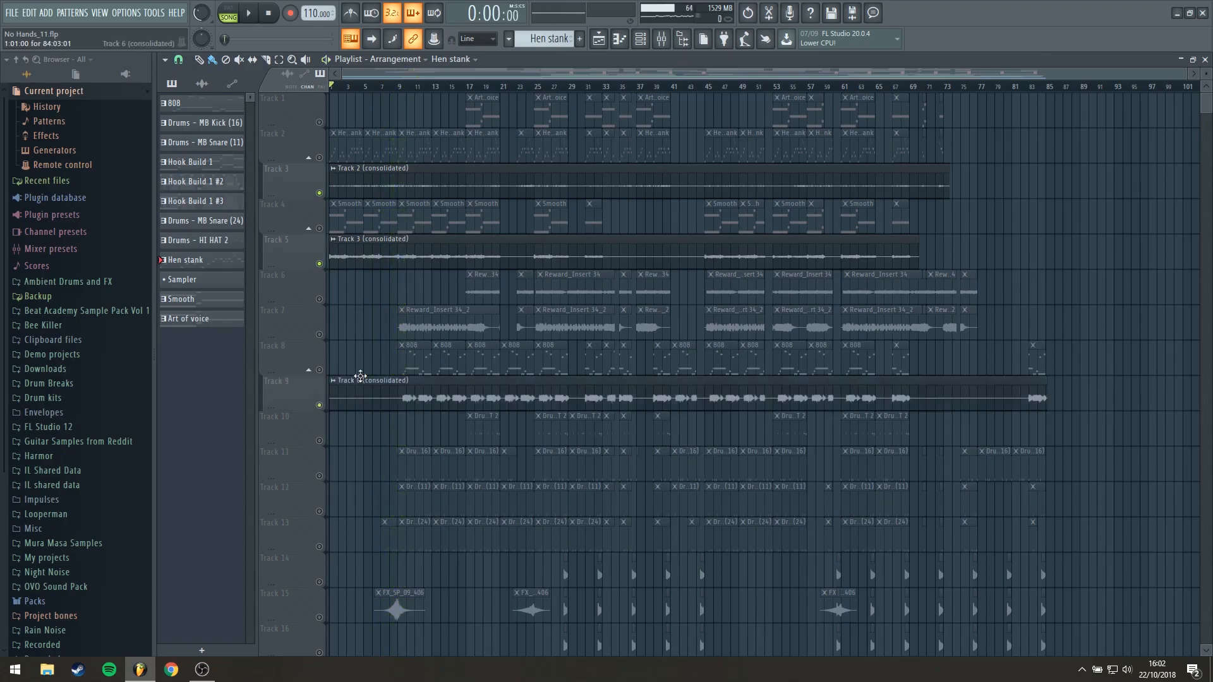
click(400, 86)
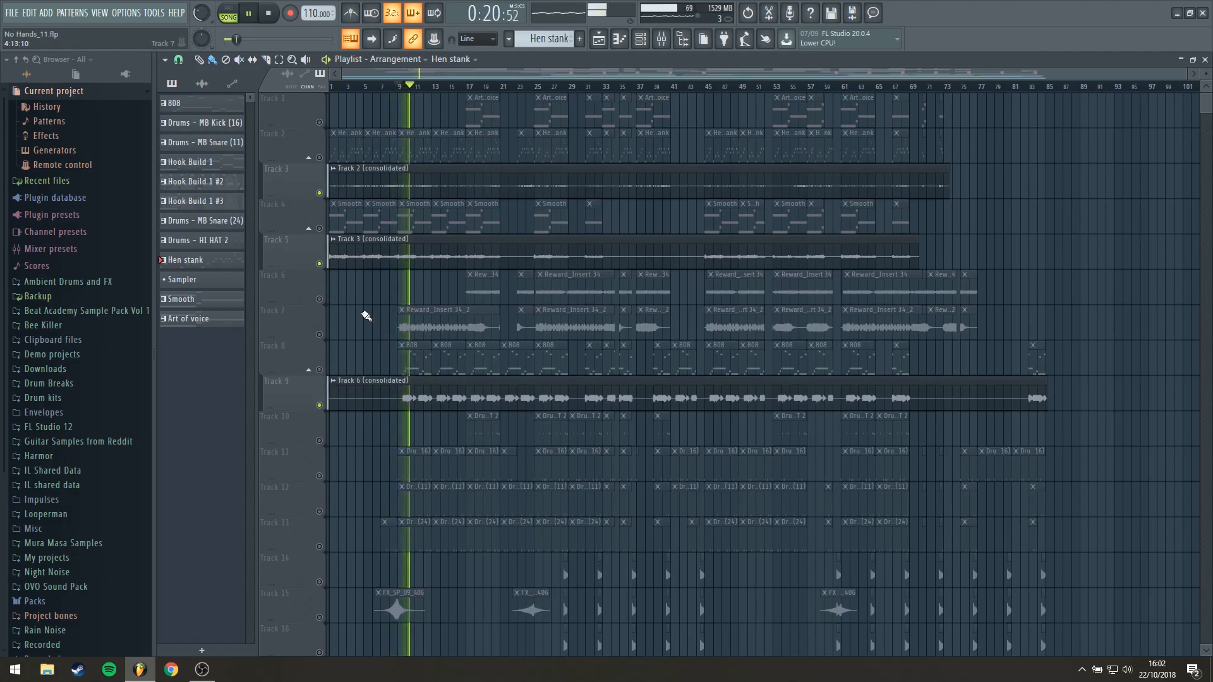
Step: Examine the 808 pattern's notes from the first bar in the piano roll and return to the playlist
double_click(412, 360)
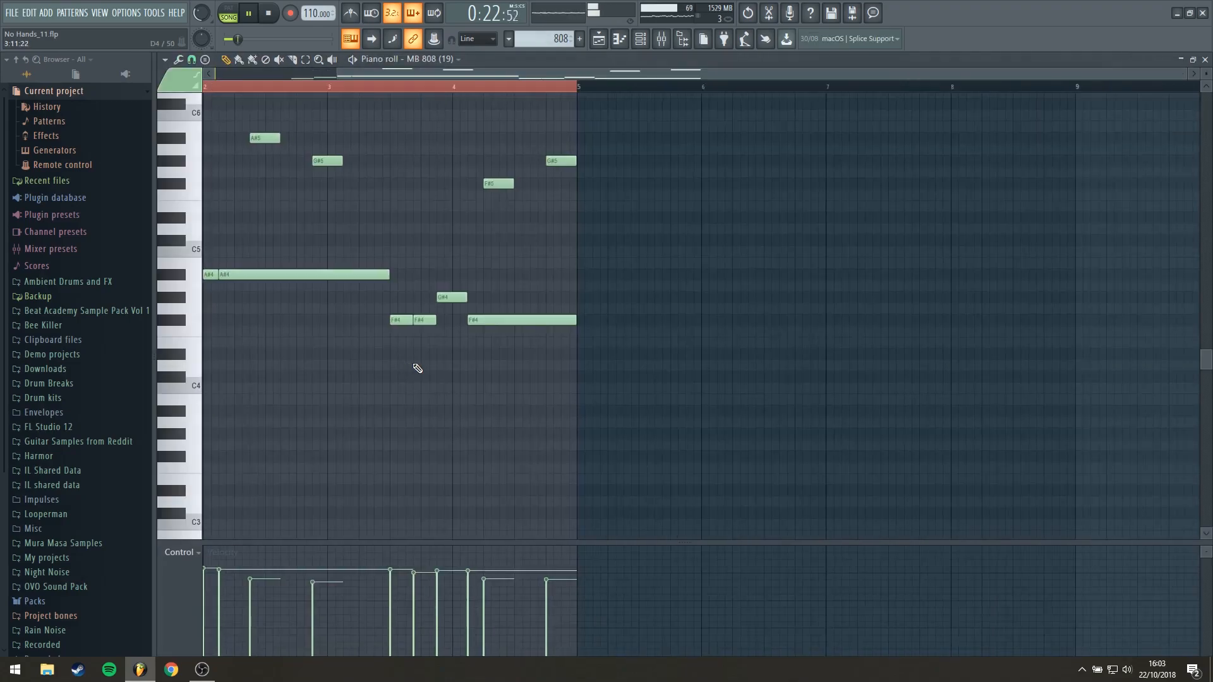
scroll(260, 202, left, 2)
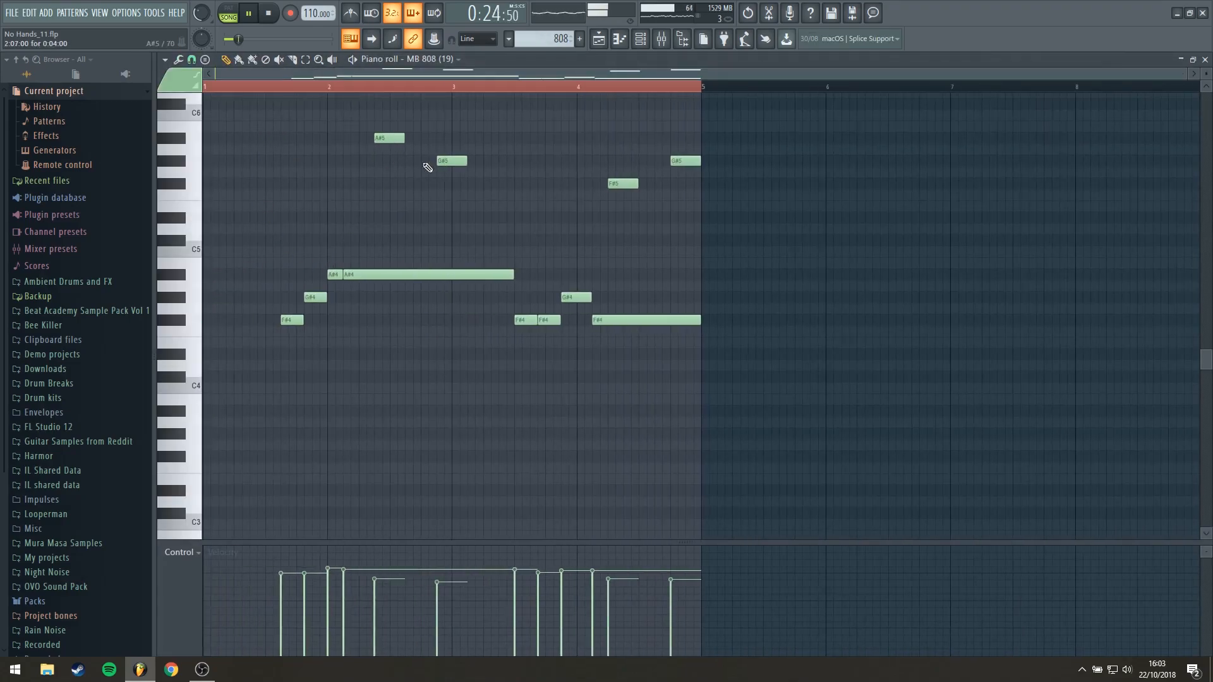
click(1204, 59)
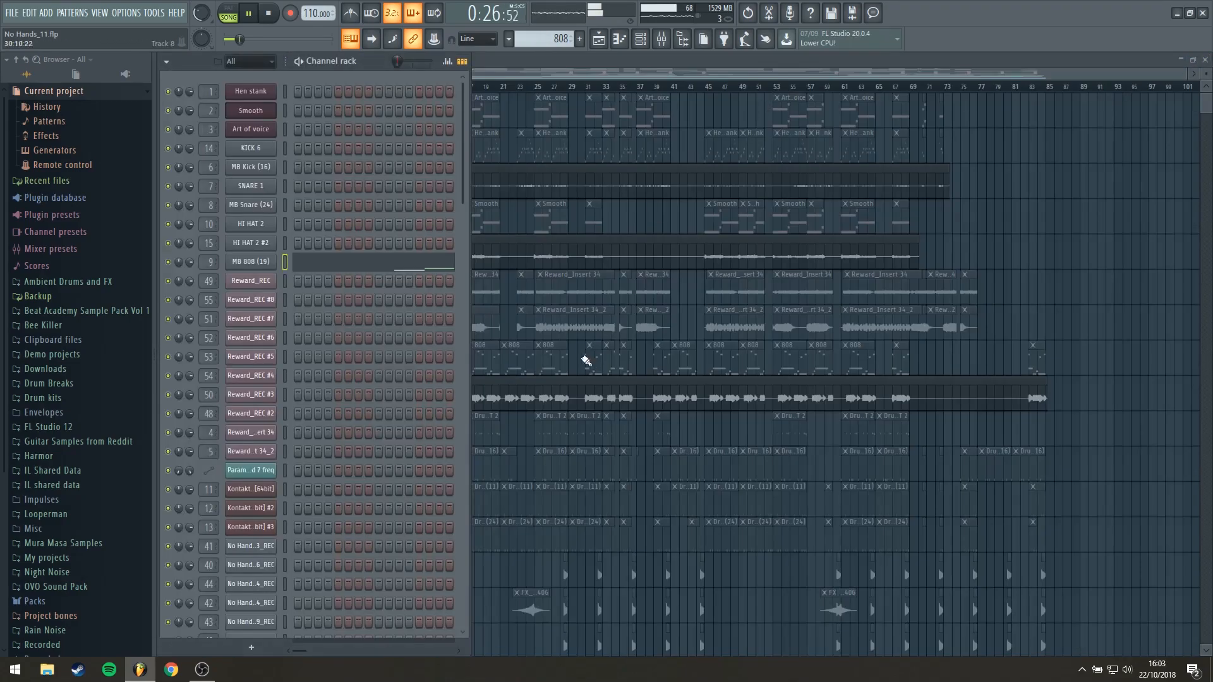
click(641, 40)
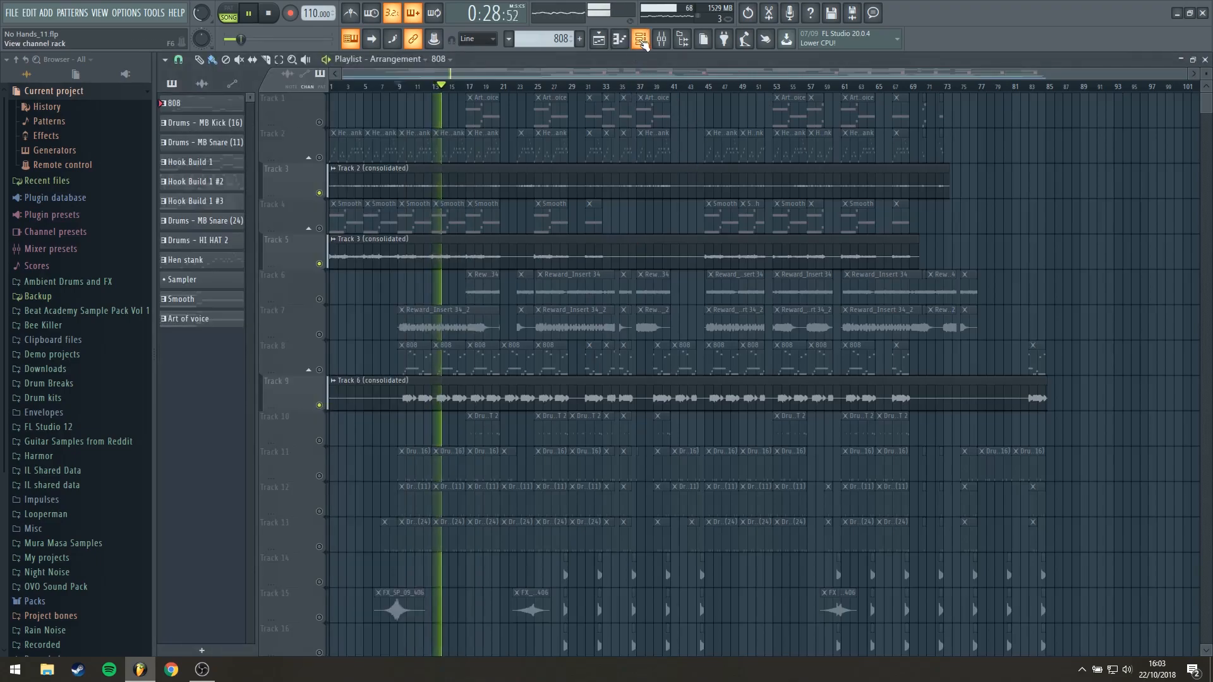
Step: Reopen the 808 pattern's notes and inspect the MB 808 (19) channel's miscellaneous settings
double_click(417, 357)
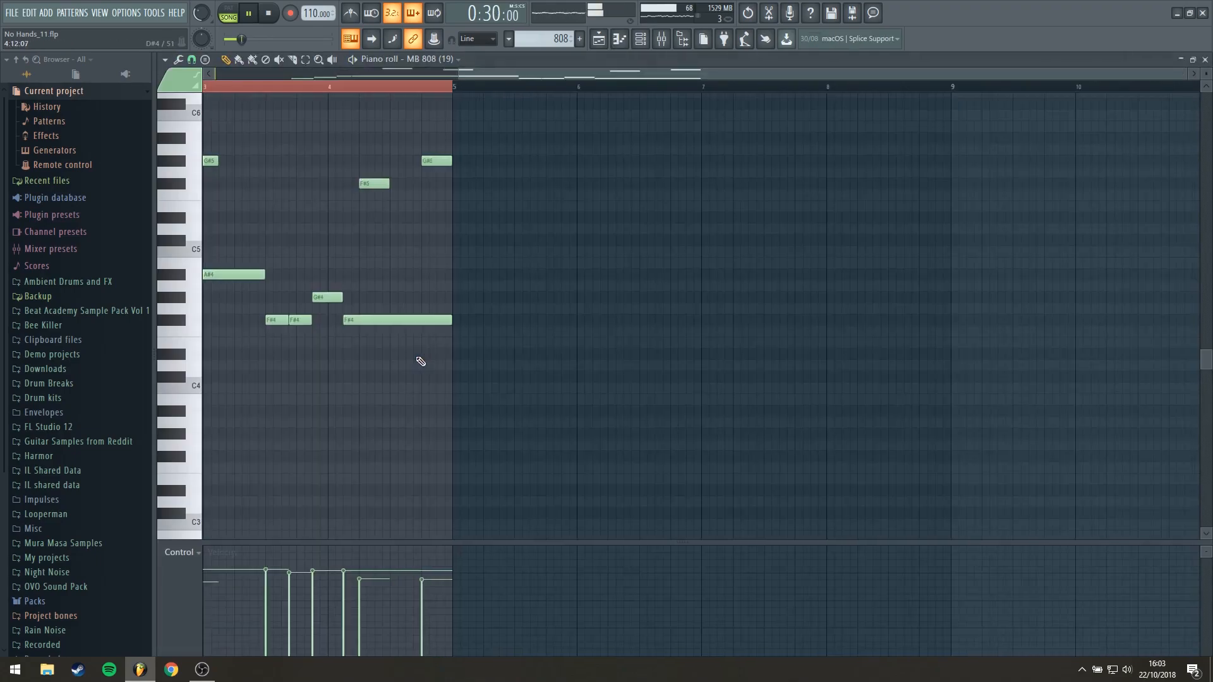
click(1205, 59)
click(265, 264)
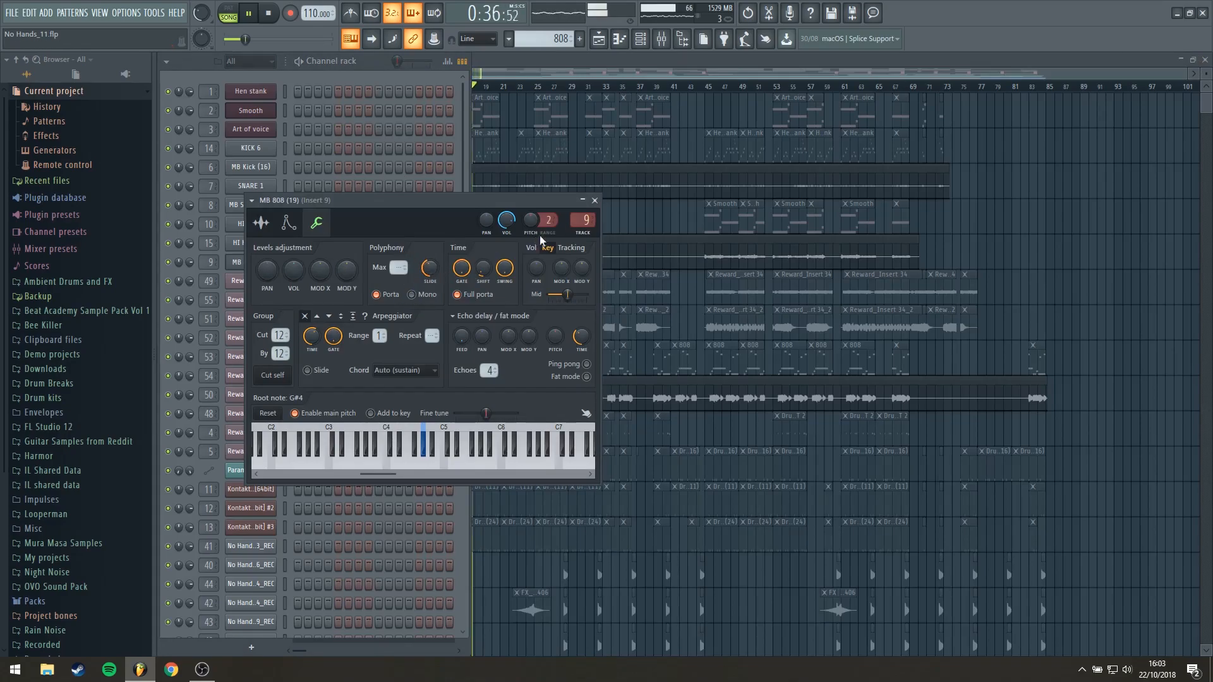
click(595, 200)
key(F6)
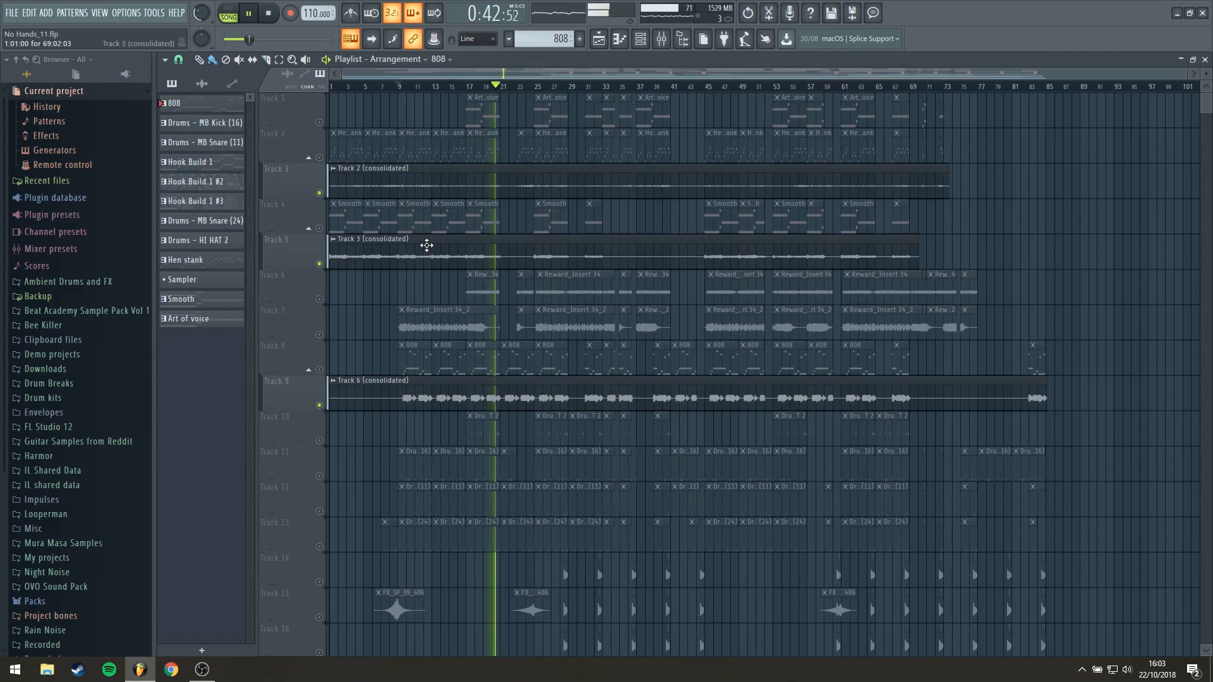
Step: Solo Track 11, unmute Tracks 12 and 13, and play the kick and snare patterns together
key(space)
scroll(348, 442, down, 4)
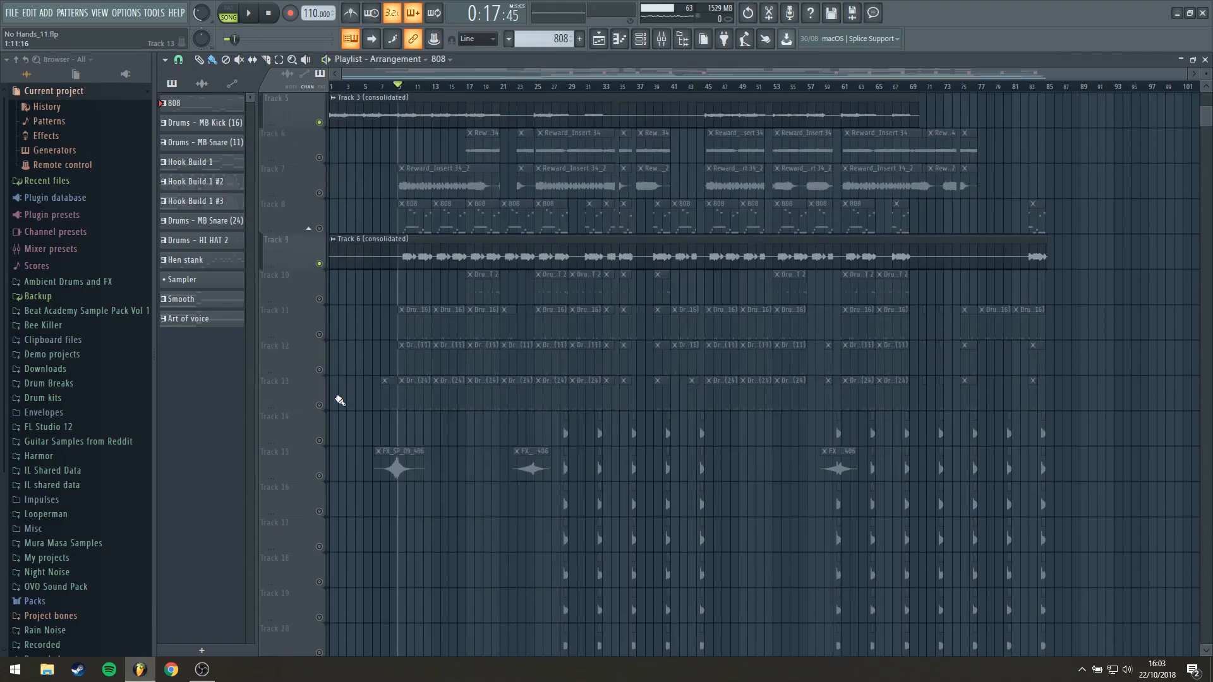
right_click(319, 335)
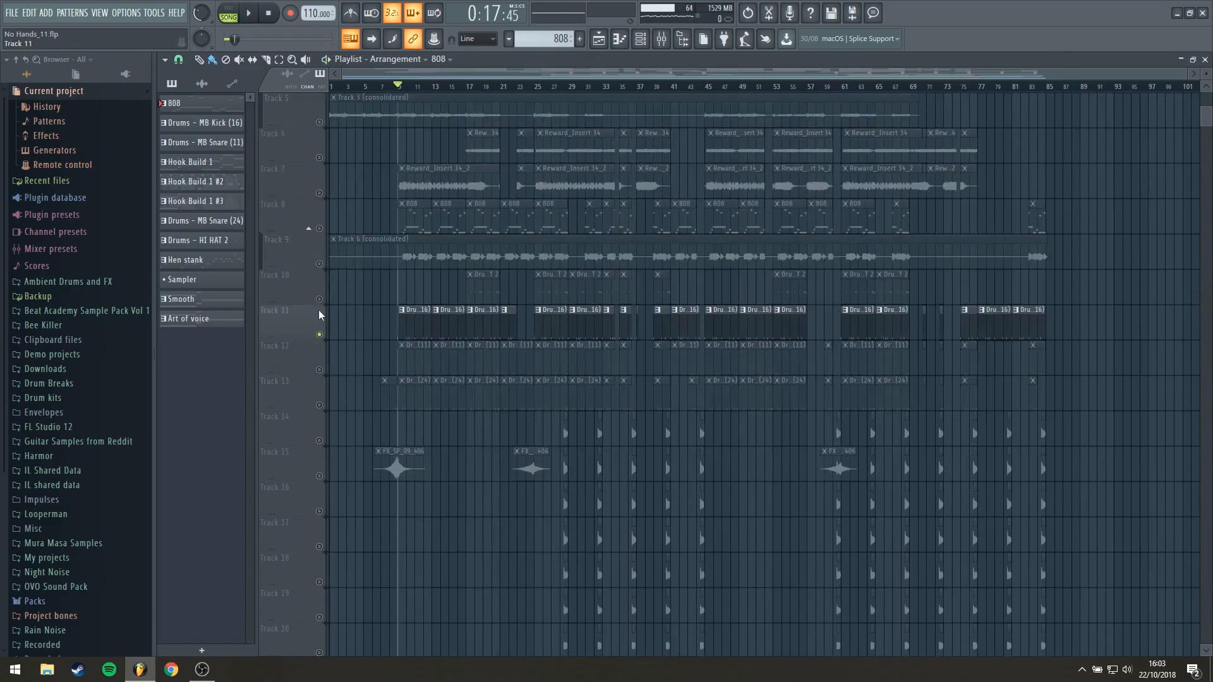
drag(320, 372, 319, 404)
key(space)
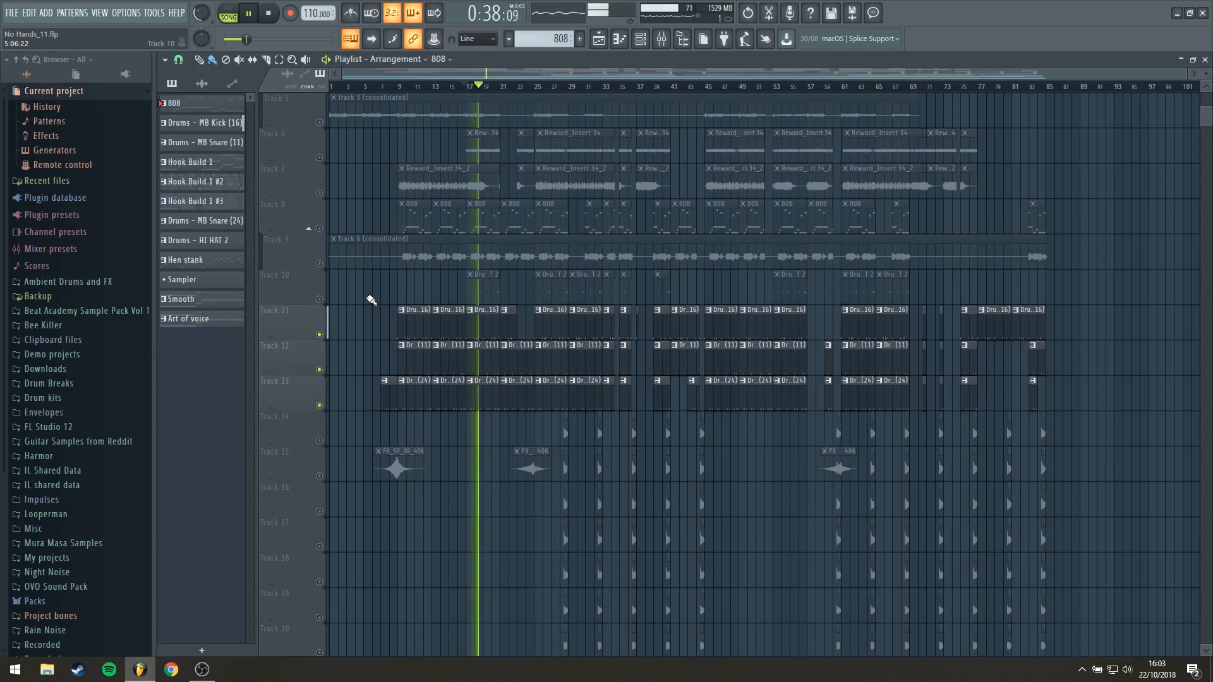
Step: Mute Tracks 12 and 13, play Track 11's kick alone, and unmute Track 9 alongside it
drag(312, 377, 313, 545)
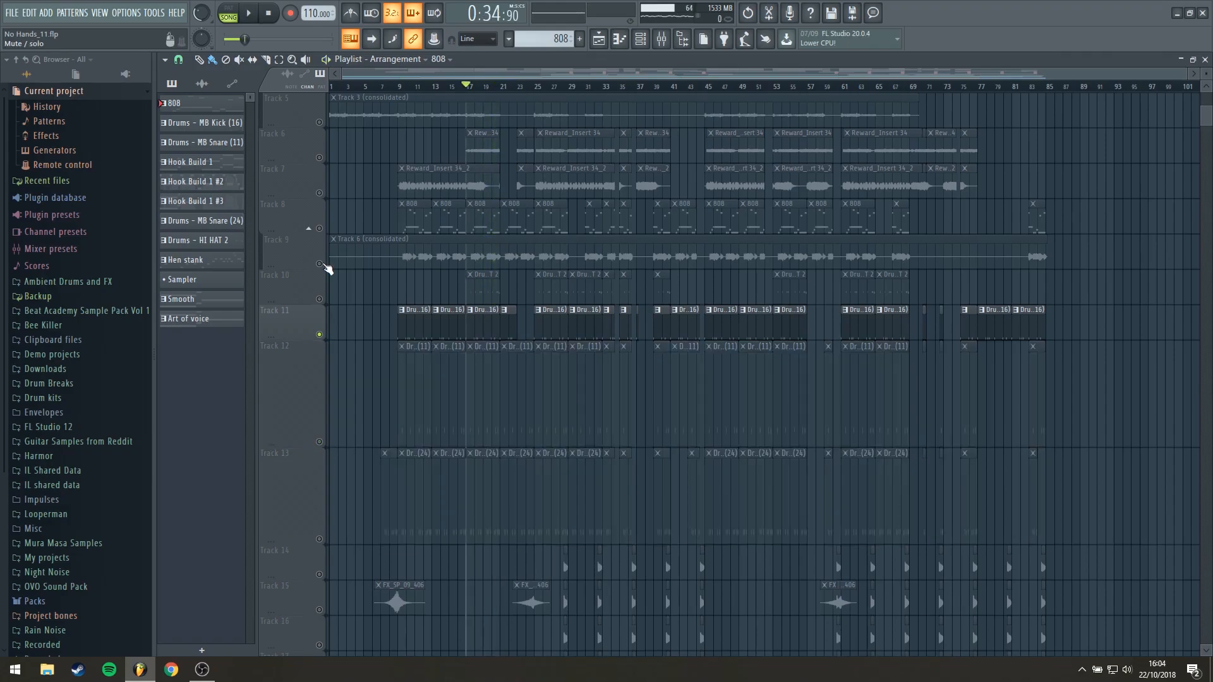
key(space)
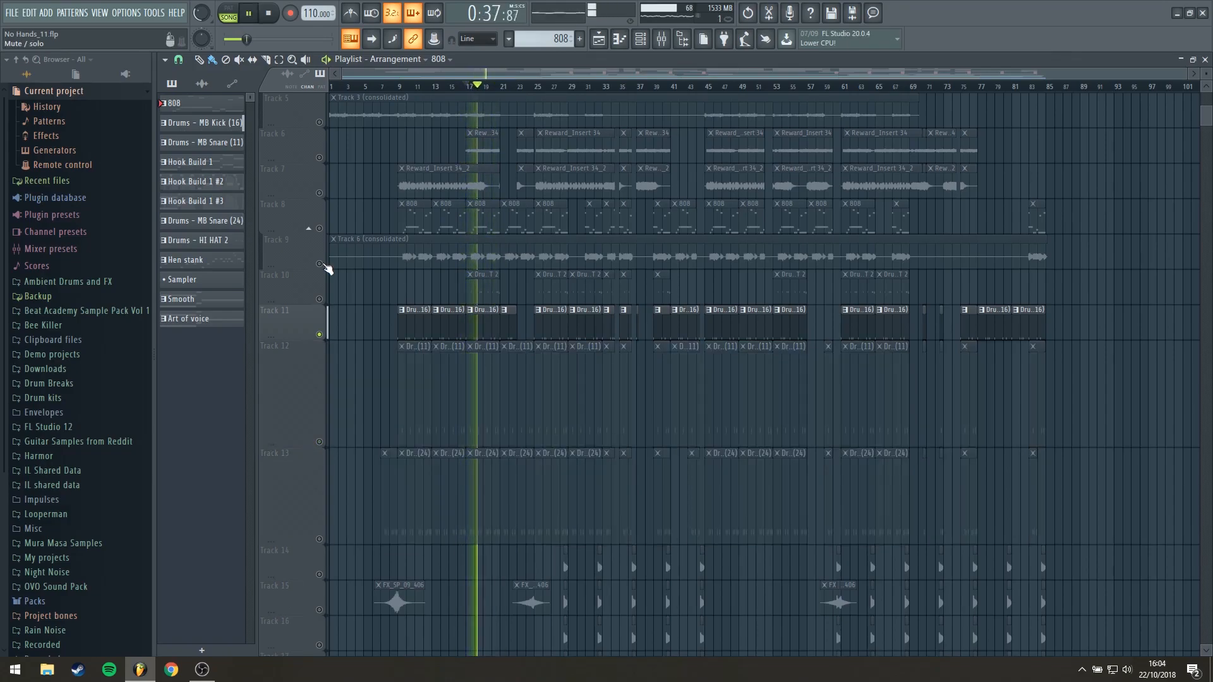
click(322, 264)
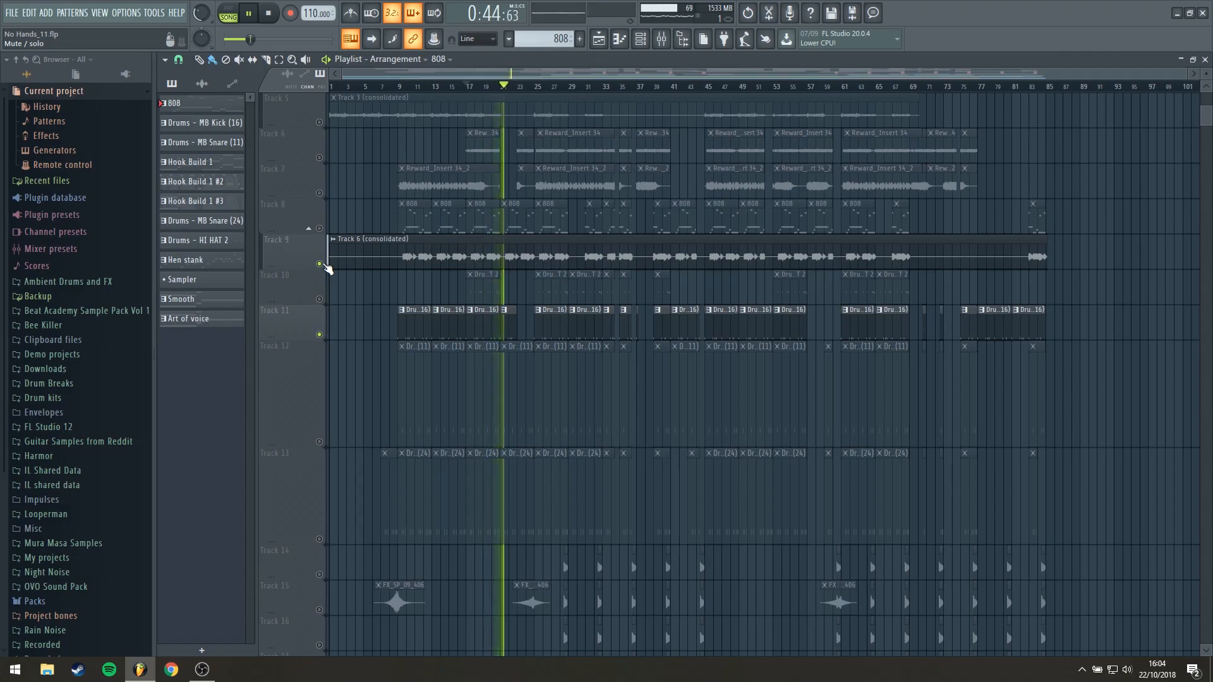
Step: Unmute Tracks 10, 12 and 13 and replay all the drums with the 808
key(space)
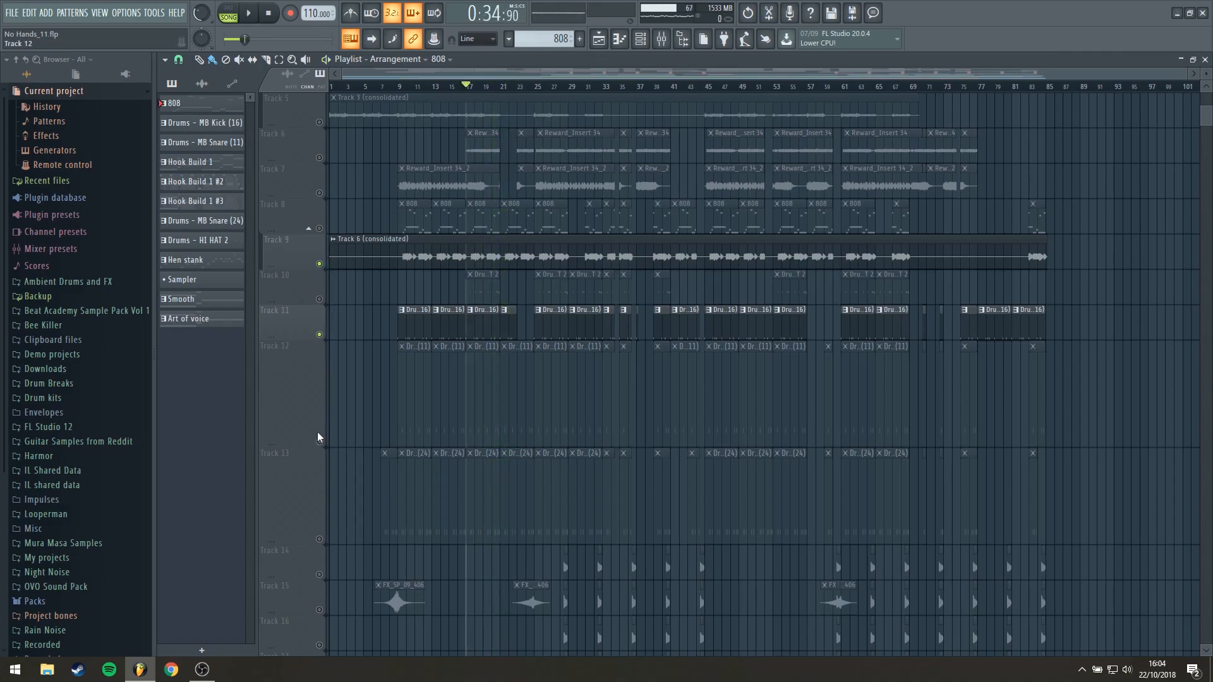
click(319, 441)
click(319, 299)
click(320, 540)
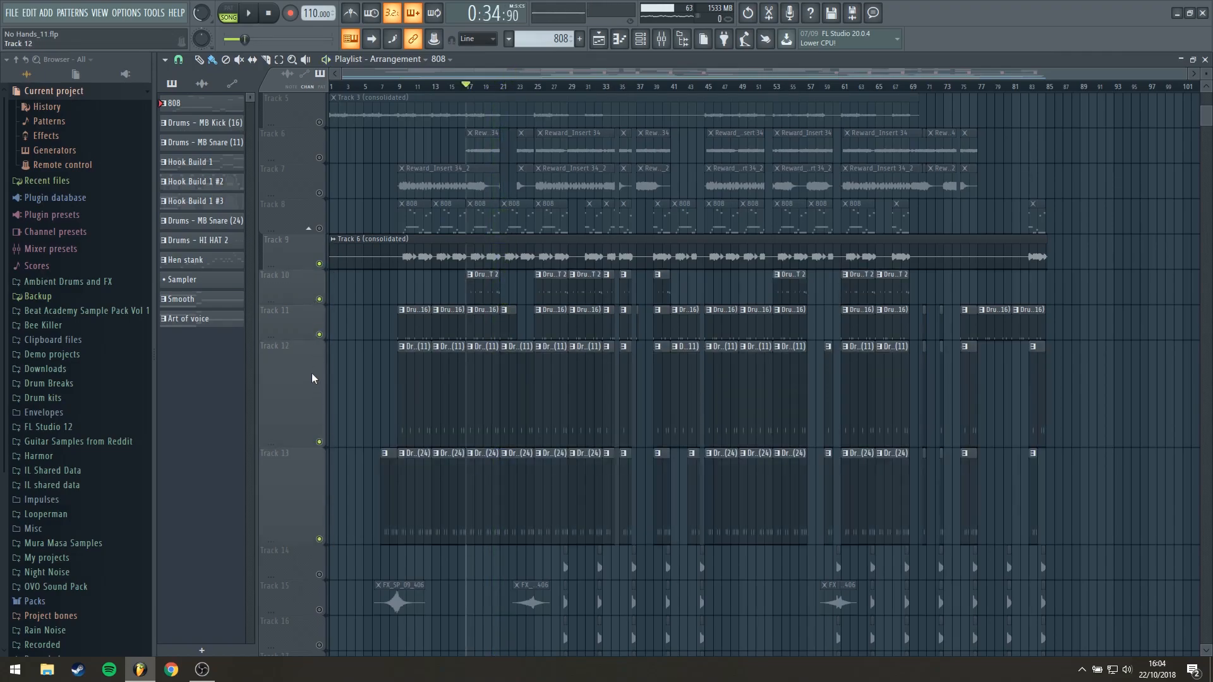
key(space)
Step: Set the height of Tracks 12 and 13 to 100%
right_click(305, 381)
mouse_move(342, 434)
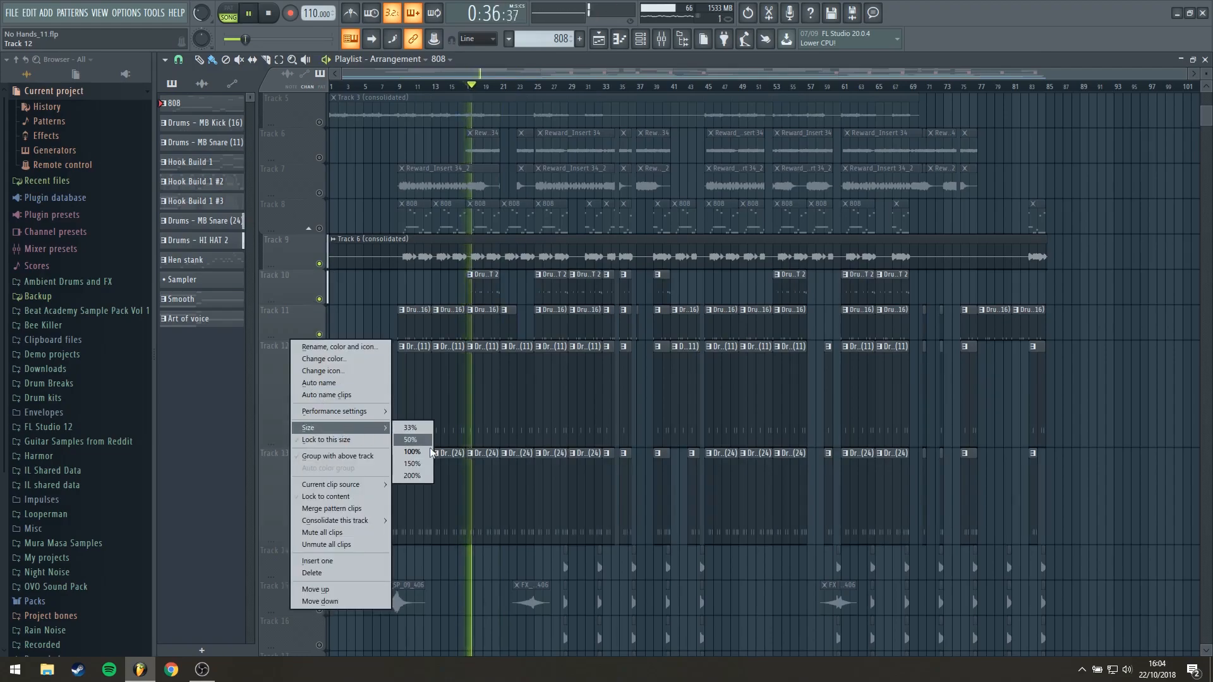
click(412, 452)
right_click(299, 379)
mouse_move(354, 469)
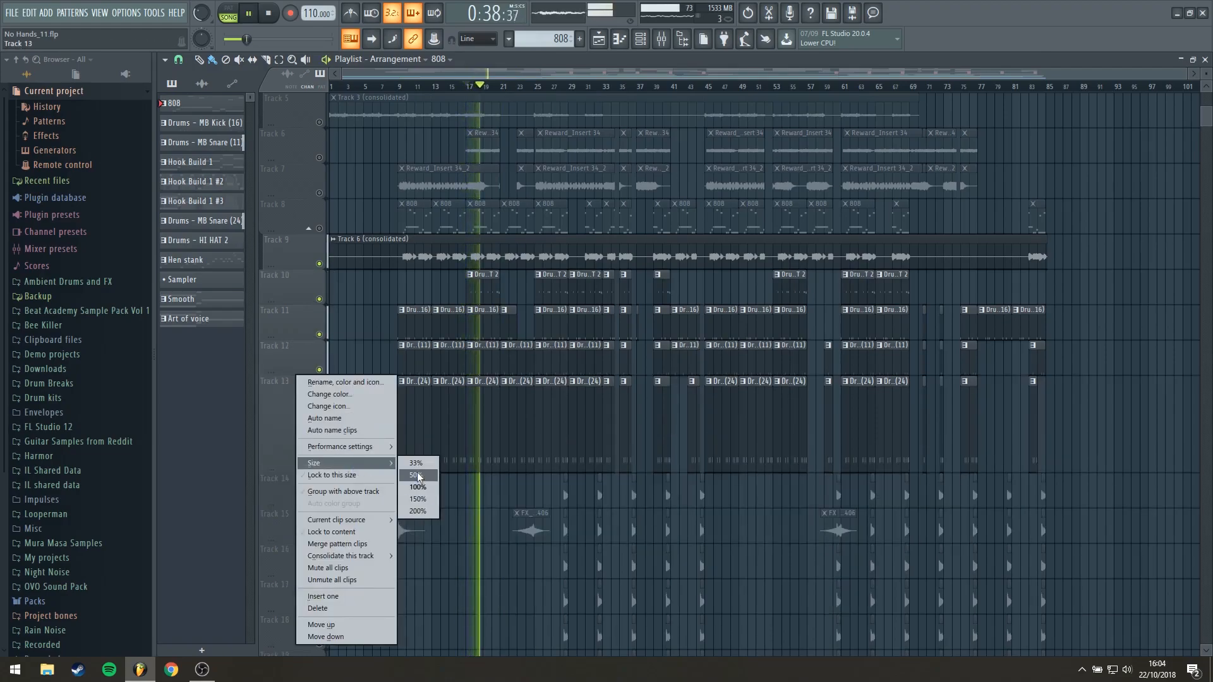
click(412, 480)
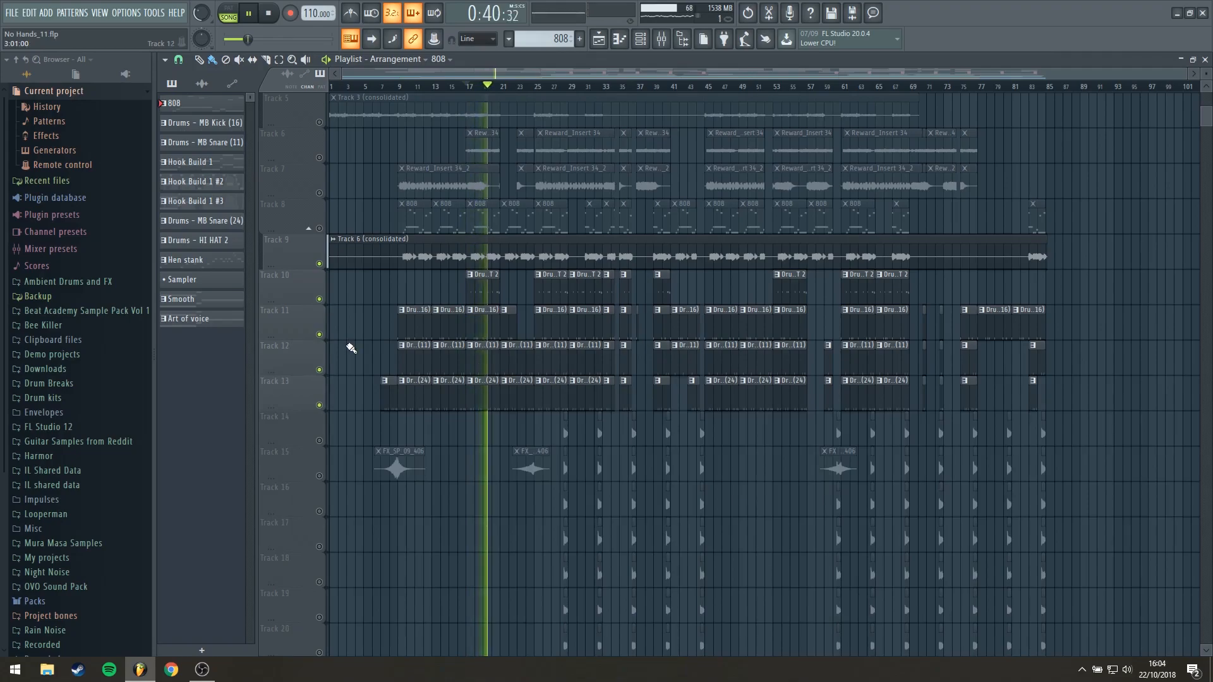
Step: Unmute Tracks 1, 3 and 5 and restart playback of the combined arrangement
scroll(352, 348, up, 2)
scroll(369, 272, up, 2)
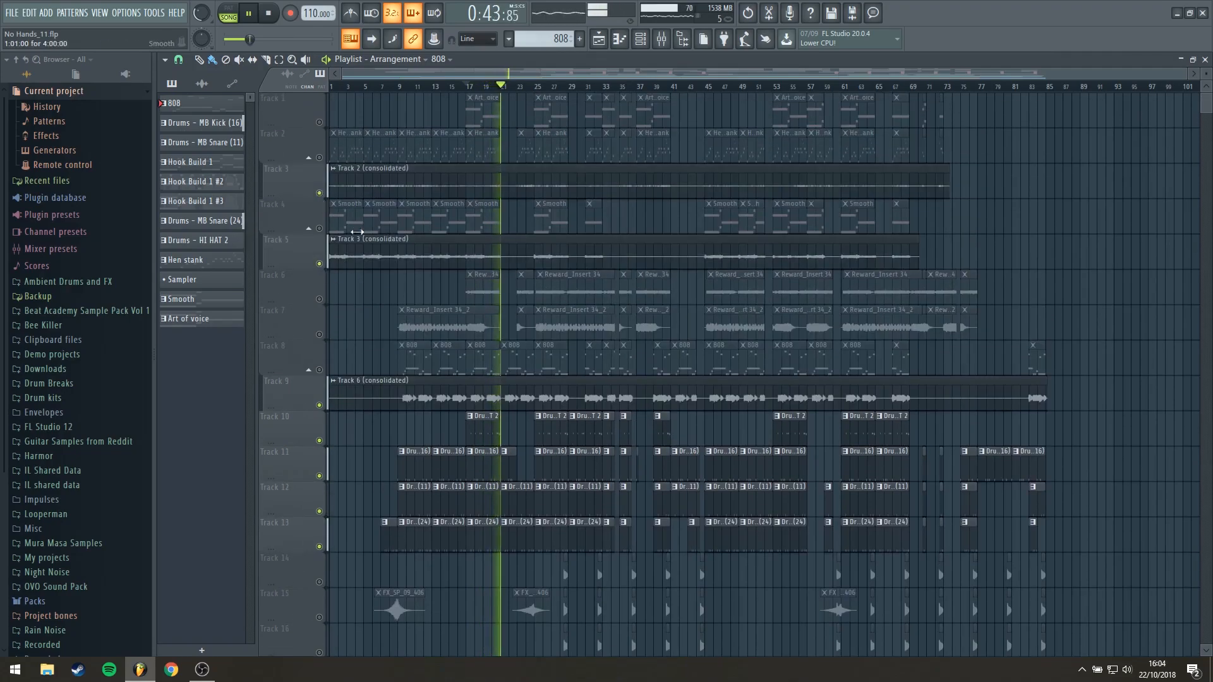
click(320, 123)
key(space)
key(space)
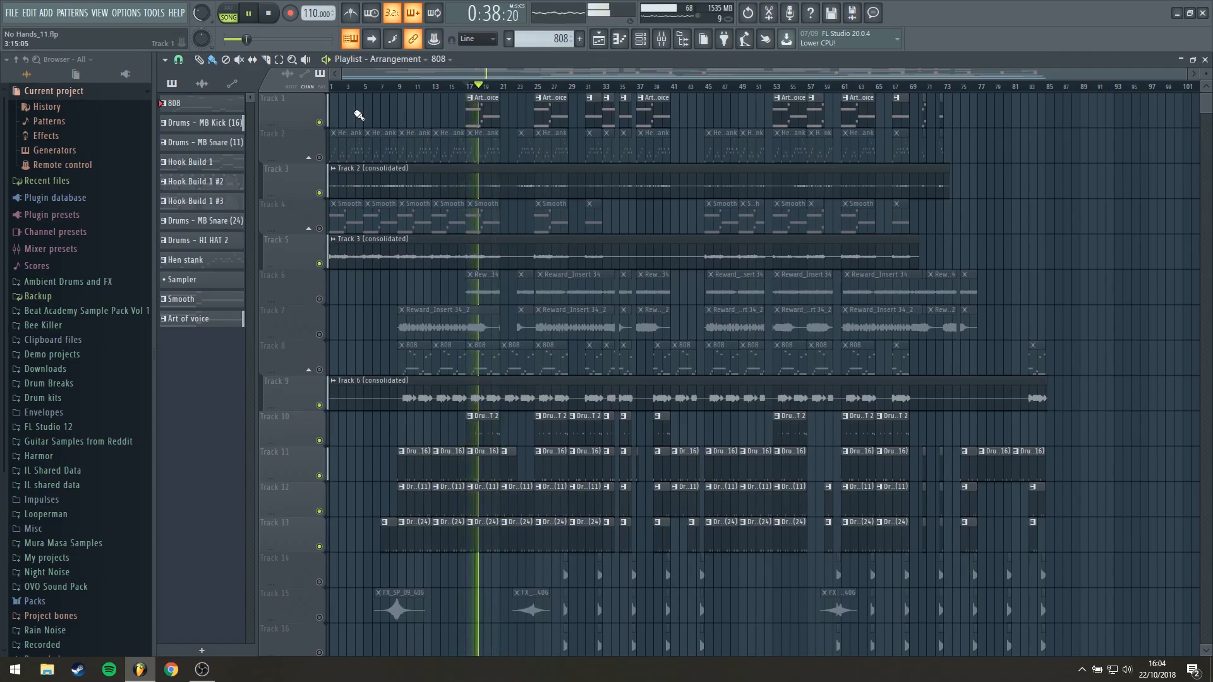
Step: Move the playback start to about bar 9, solo Track 7's Reward_Insert 34_2 audio and play it
key(space)
click(397, 86)
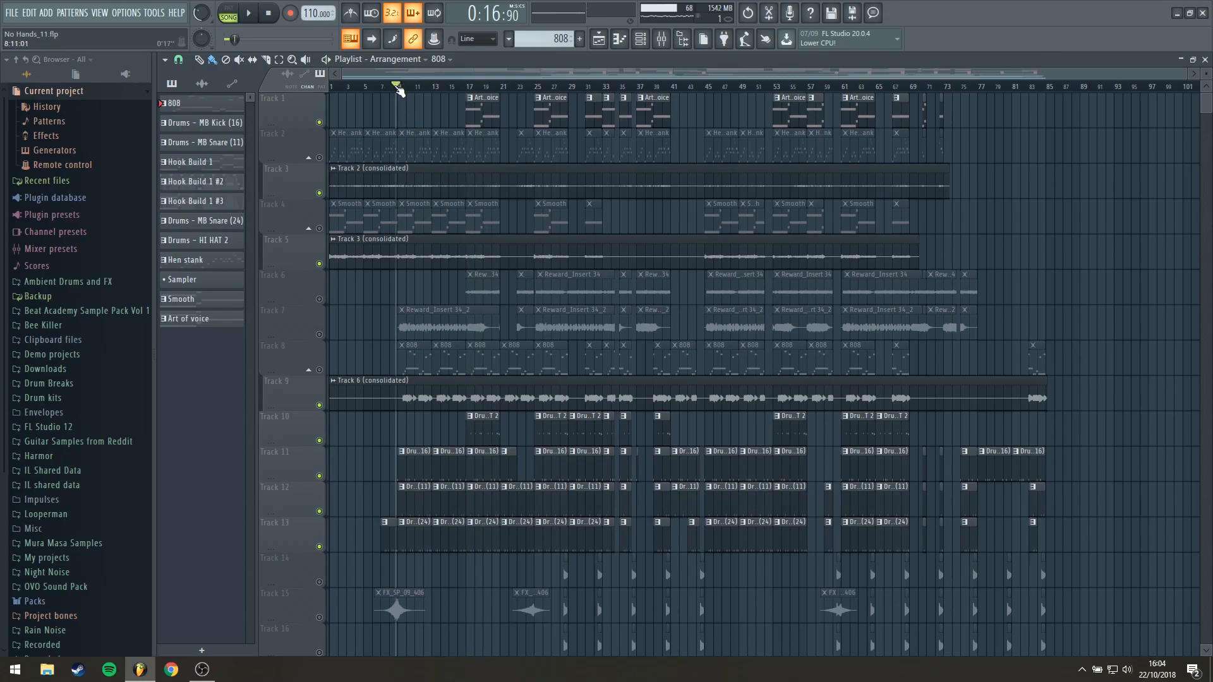
right_click(320, 335)
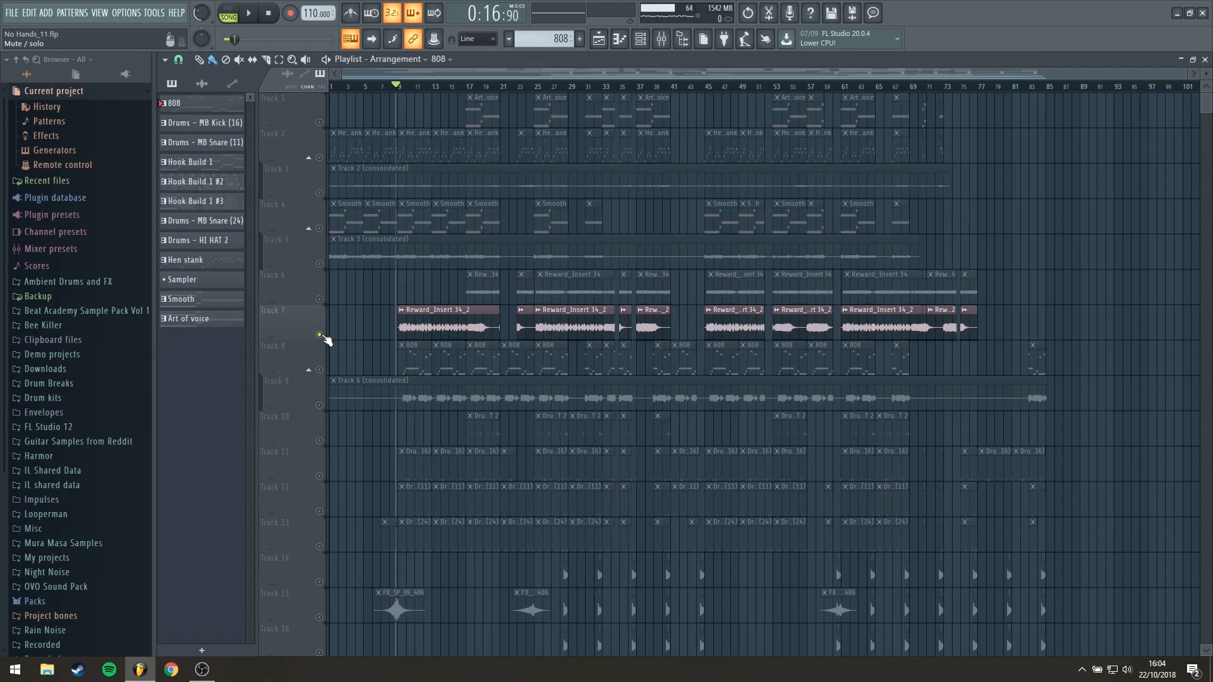
key(space)
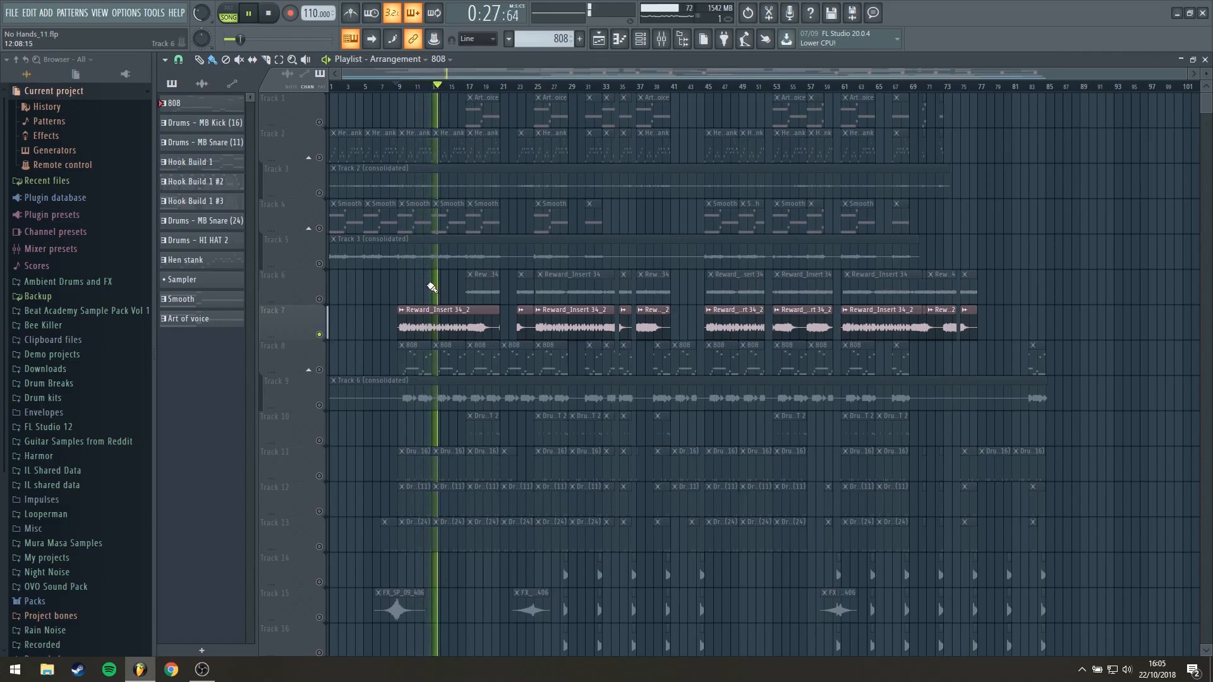
key(space)
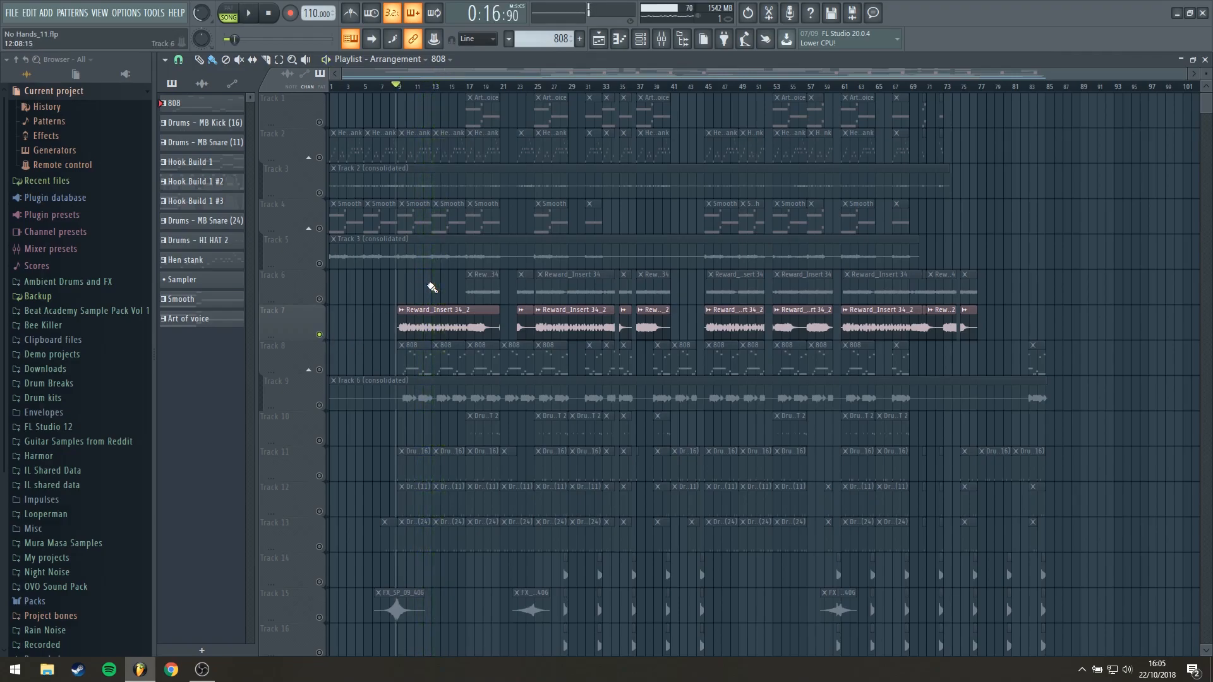
Step: Solo Track 6's Reward_Insert 34 audio and play it from bar 17
click(471, 89)
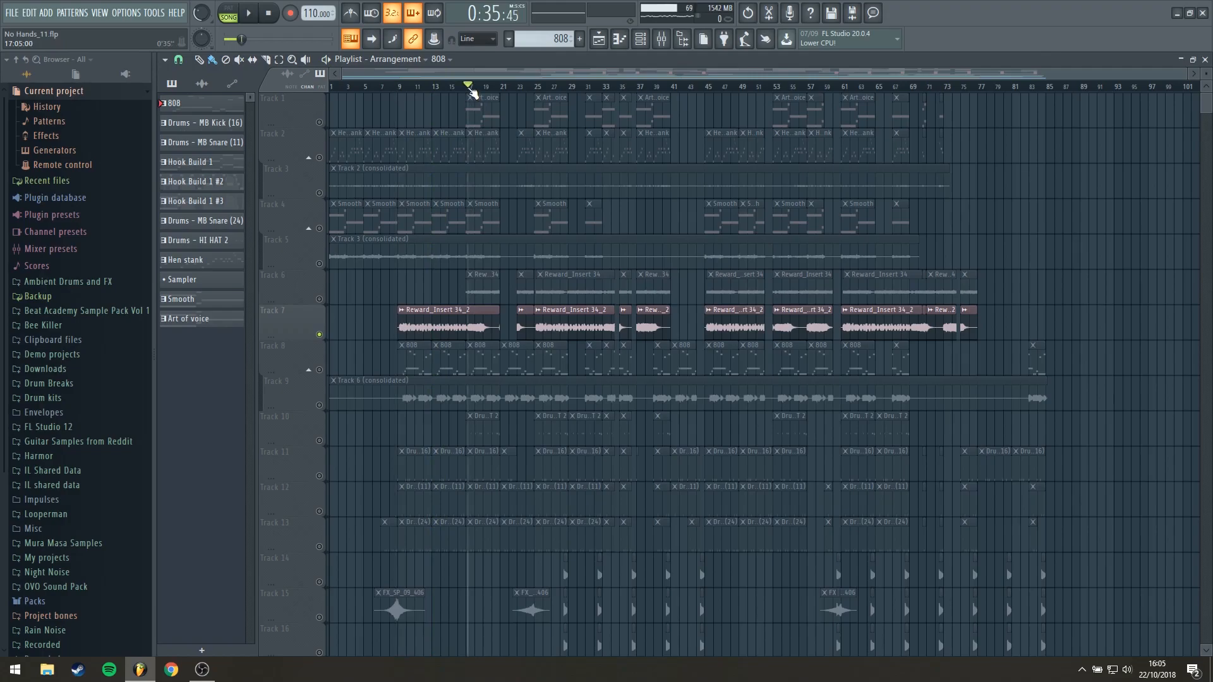
ctrl+click(319, 299)
key(space)
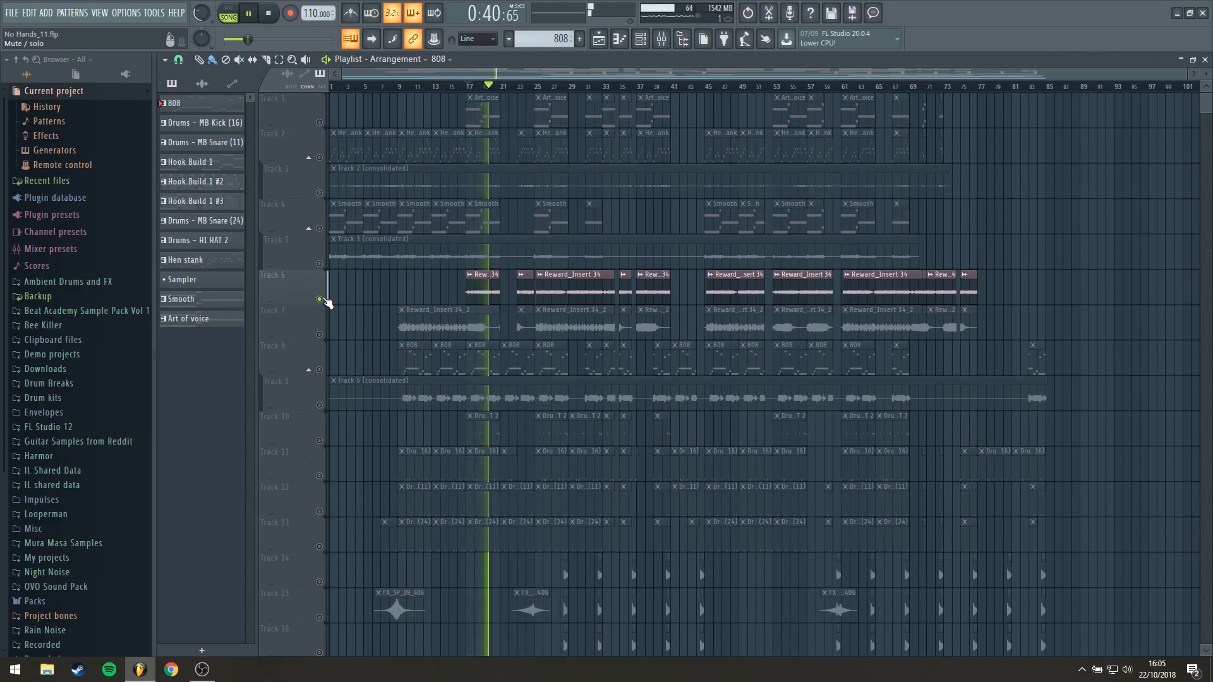
Step: Unmute Tracks 7, 5, 3, 1 and 9 alongside Track 6 and listen to them together
click(320, 335)
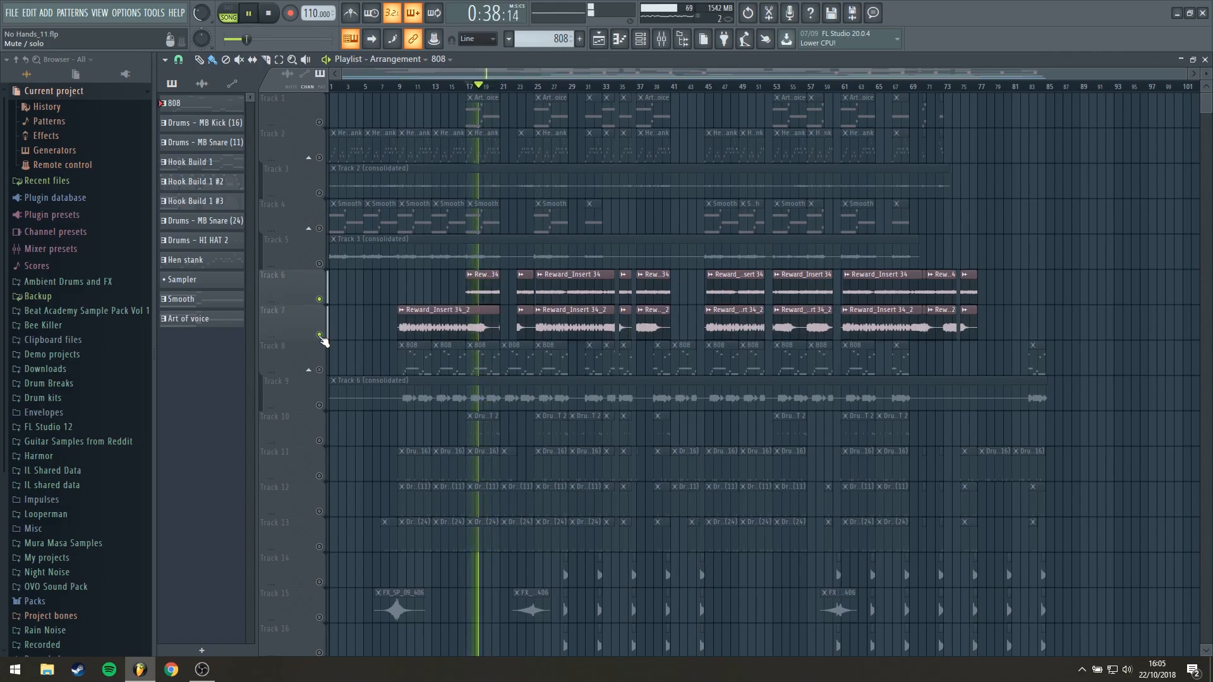
click(319, 264)
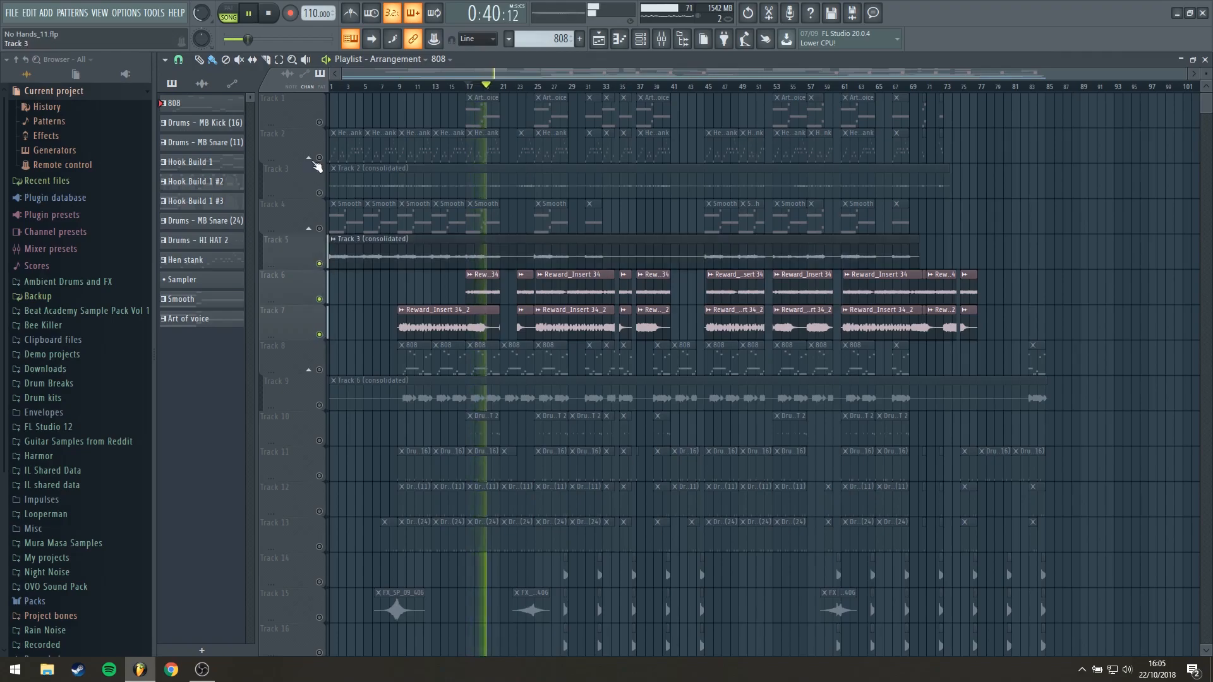
click(319, 192)
click(319, 122)
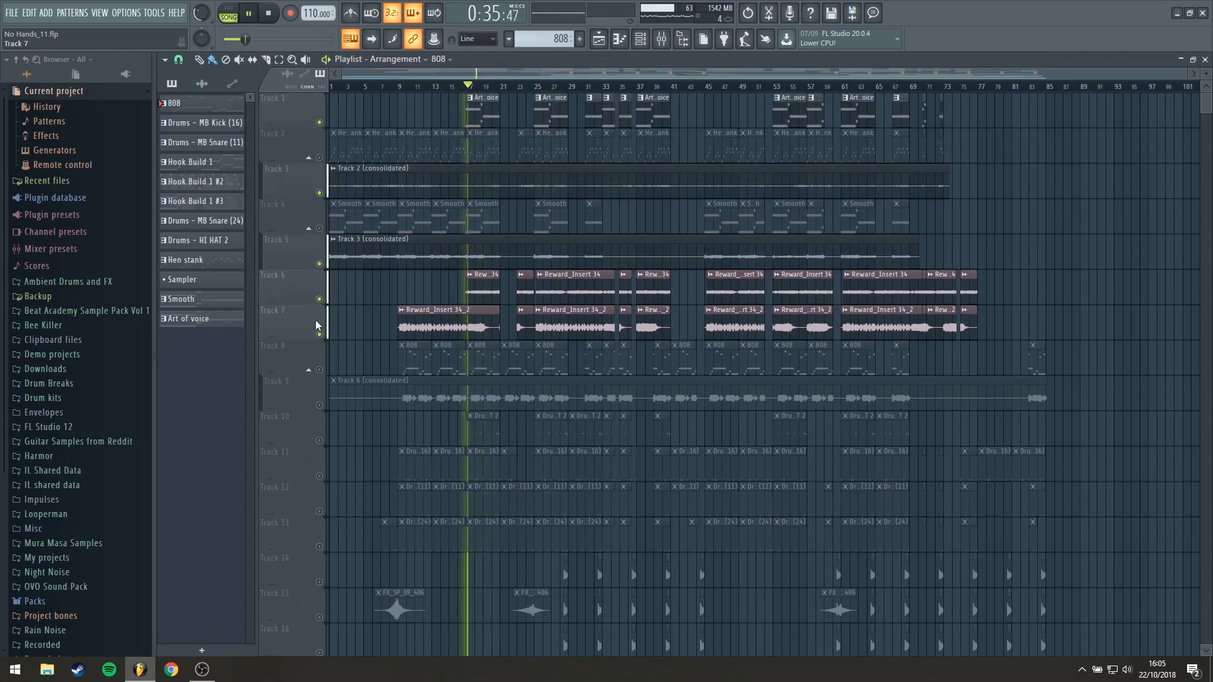
click(319, 405)
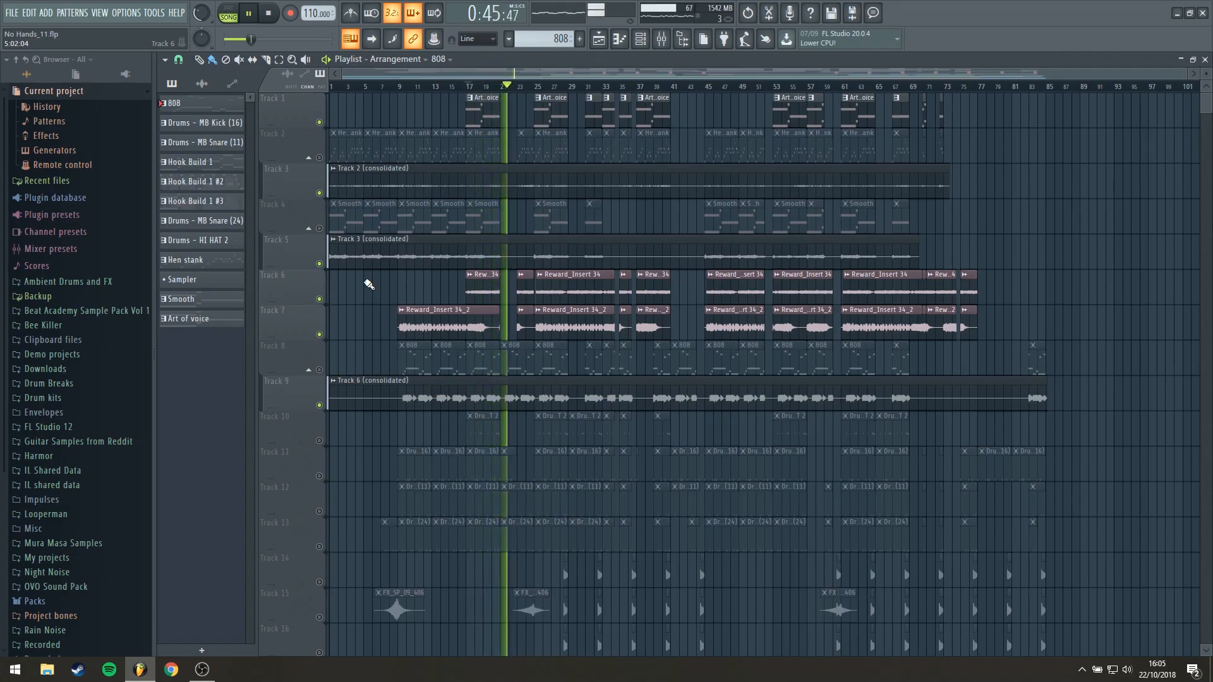
key(space)
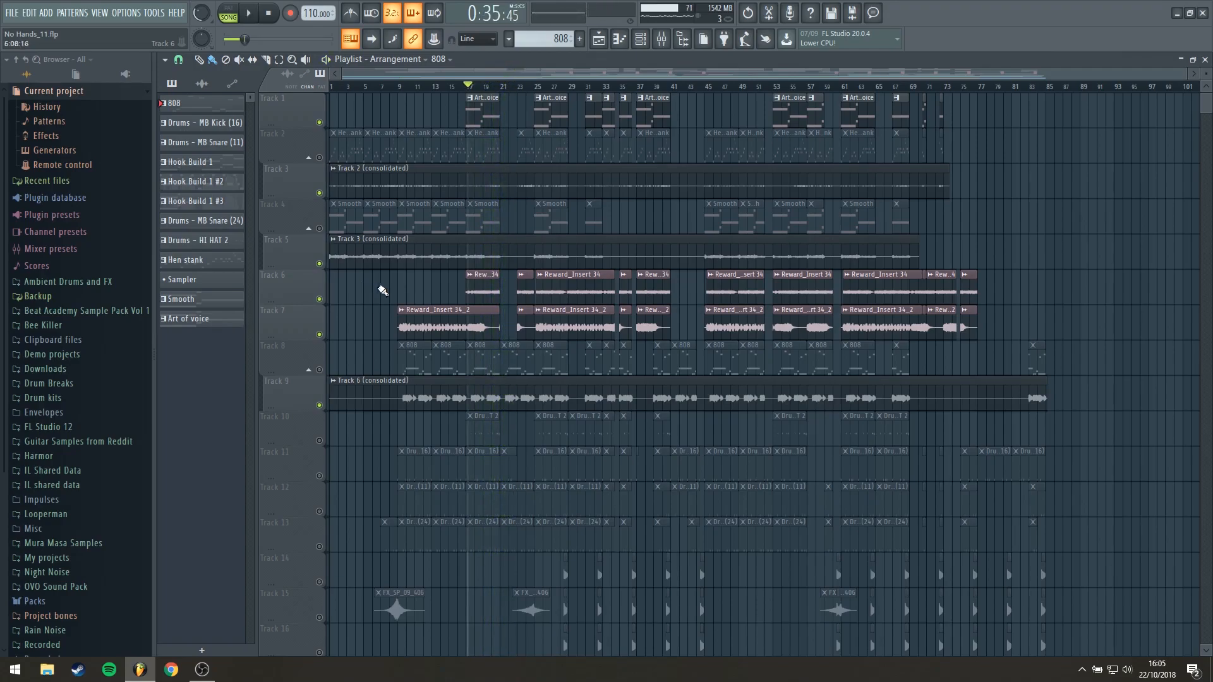
Step: Unmute drum Tracks 10 to 13 and replay the combined layers from bar 17
click(319, 440)
click(319, 476)
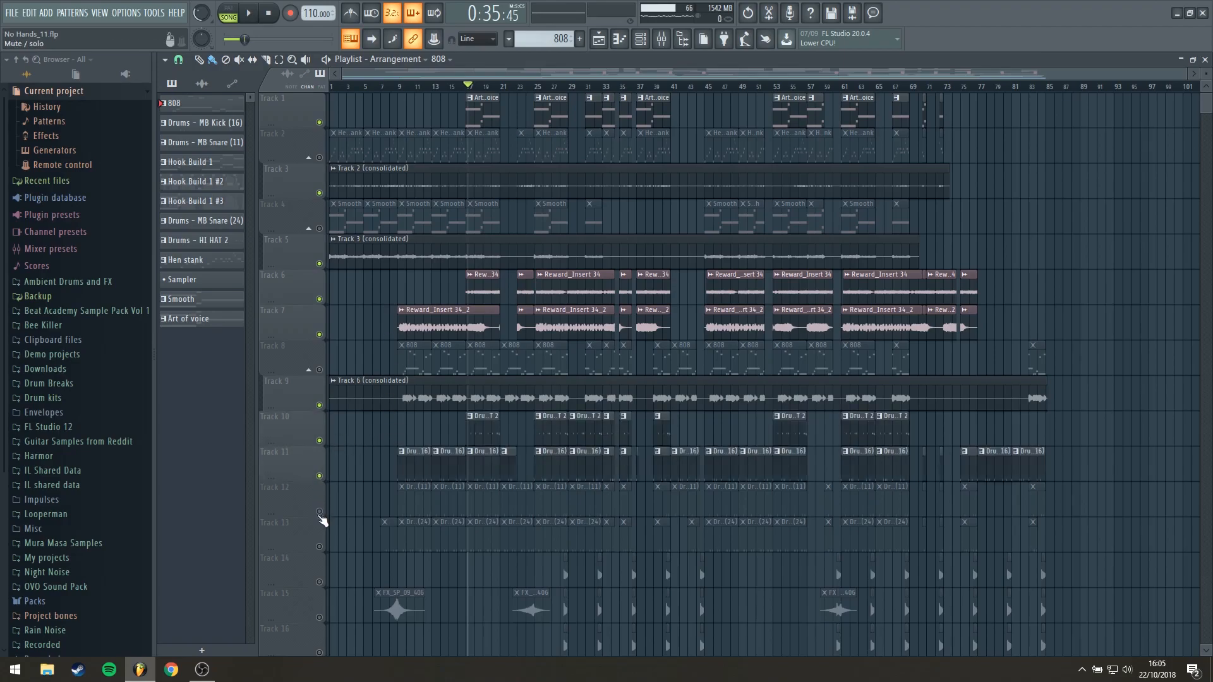
click(319, 511)
click(319, 547)
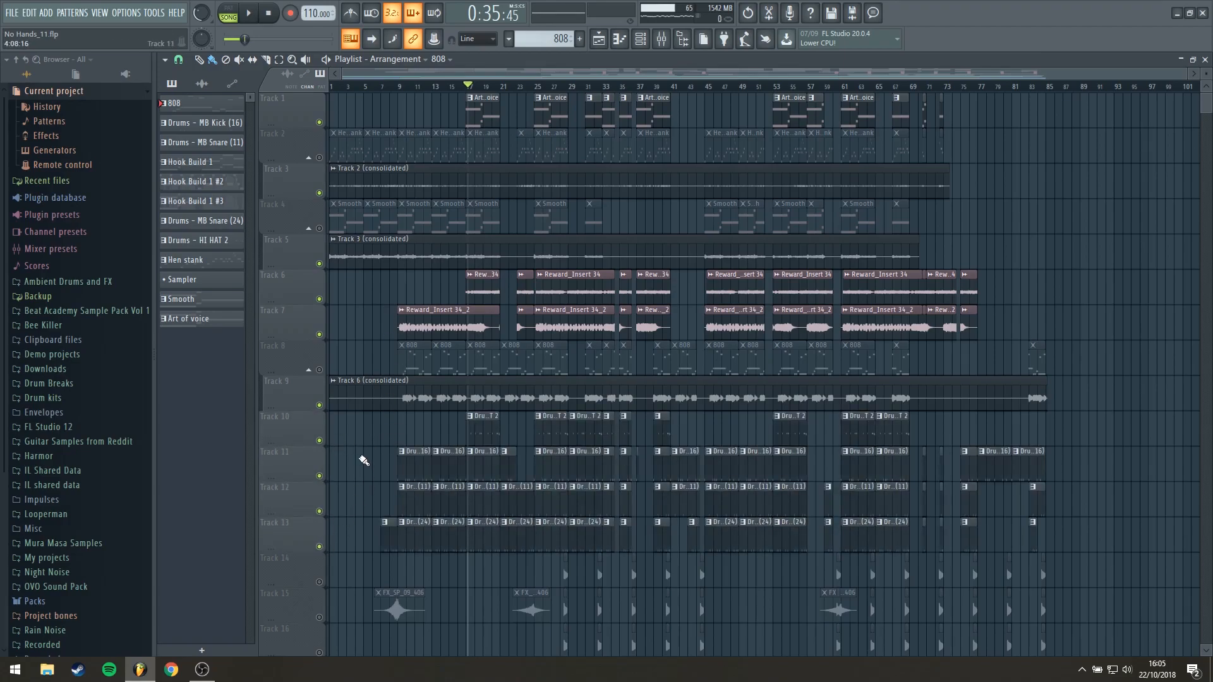
key(space)
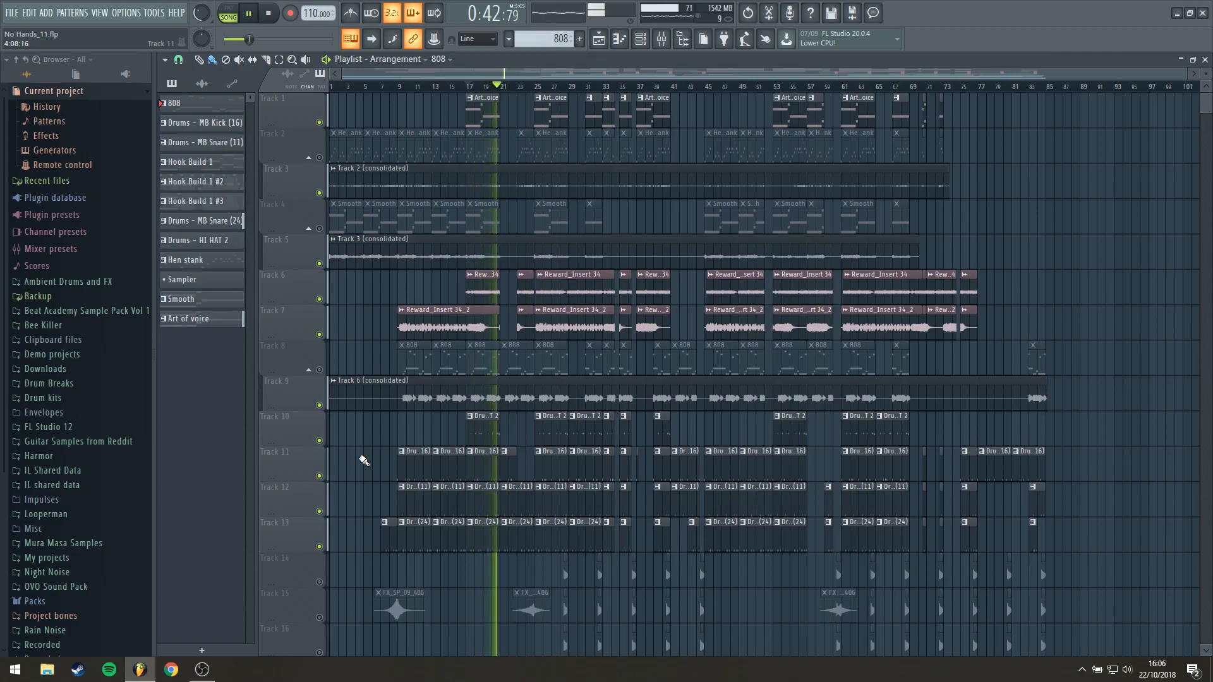
key(space)
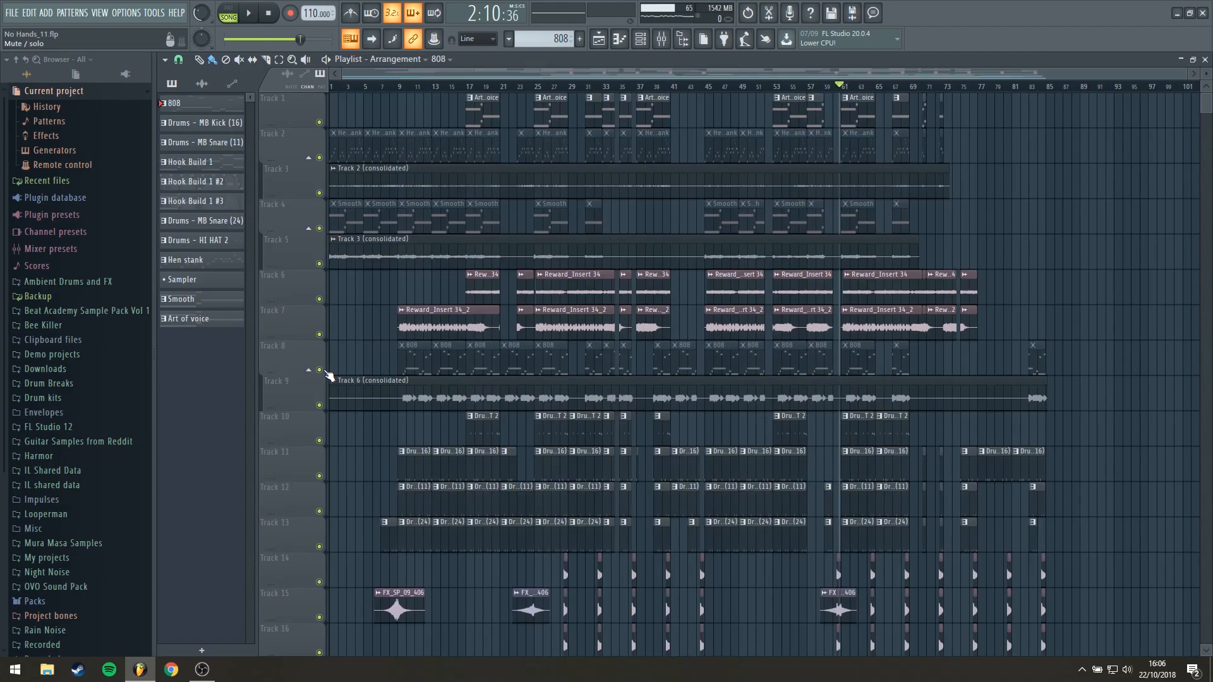
Step: Solo Track 22's Hook Build 1 pattern and play it from just before bar 61
scroll(1158, 358, down, 12)
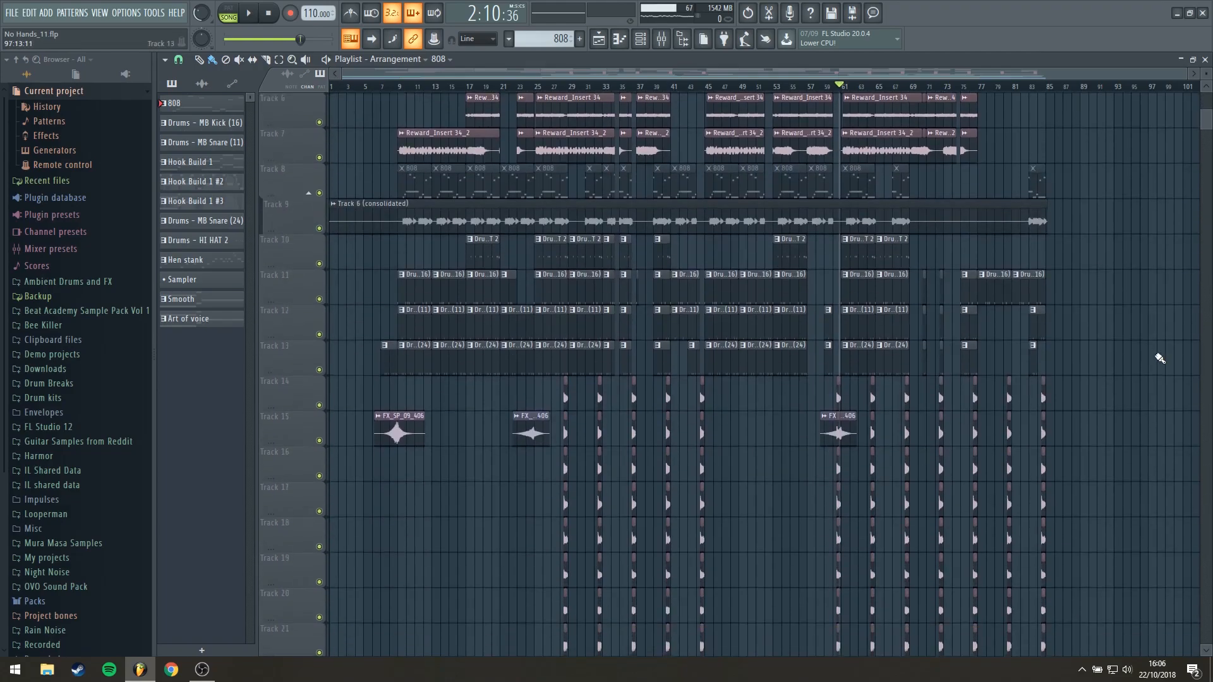
scroll(1154, 442, up, 3)
scroll(389, 390, down, 4)
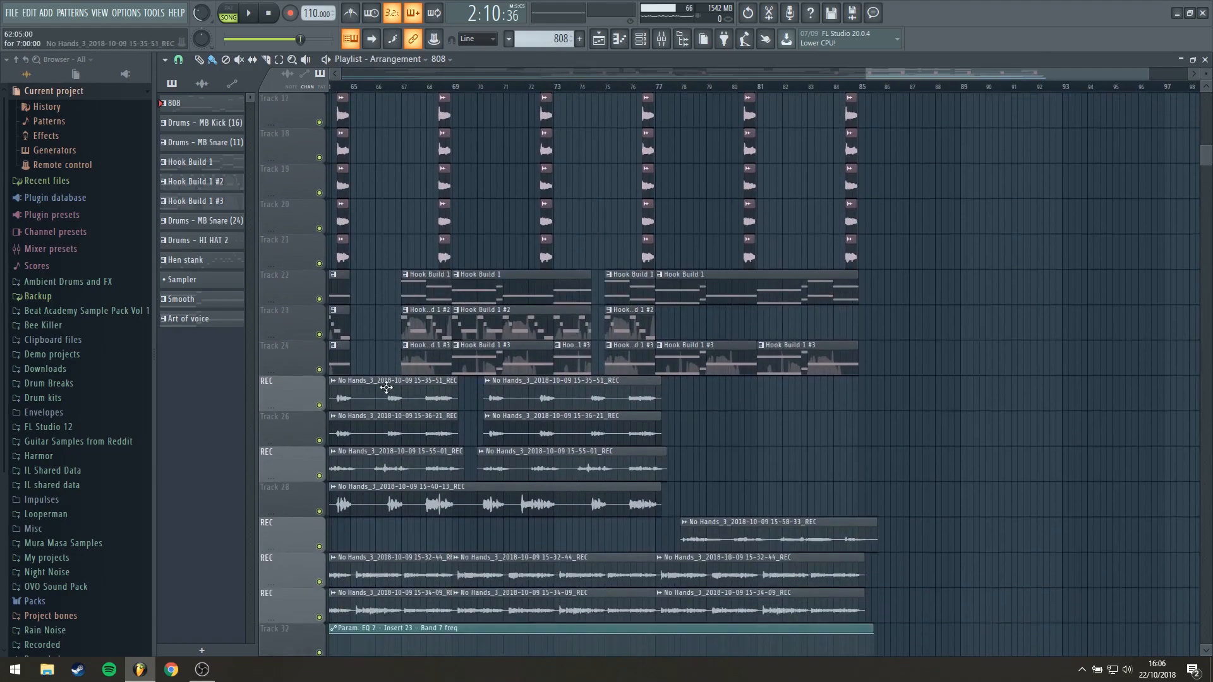
scroll(444, 512, down, 2)
scroll(584, 353, up, 3)
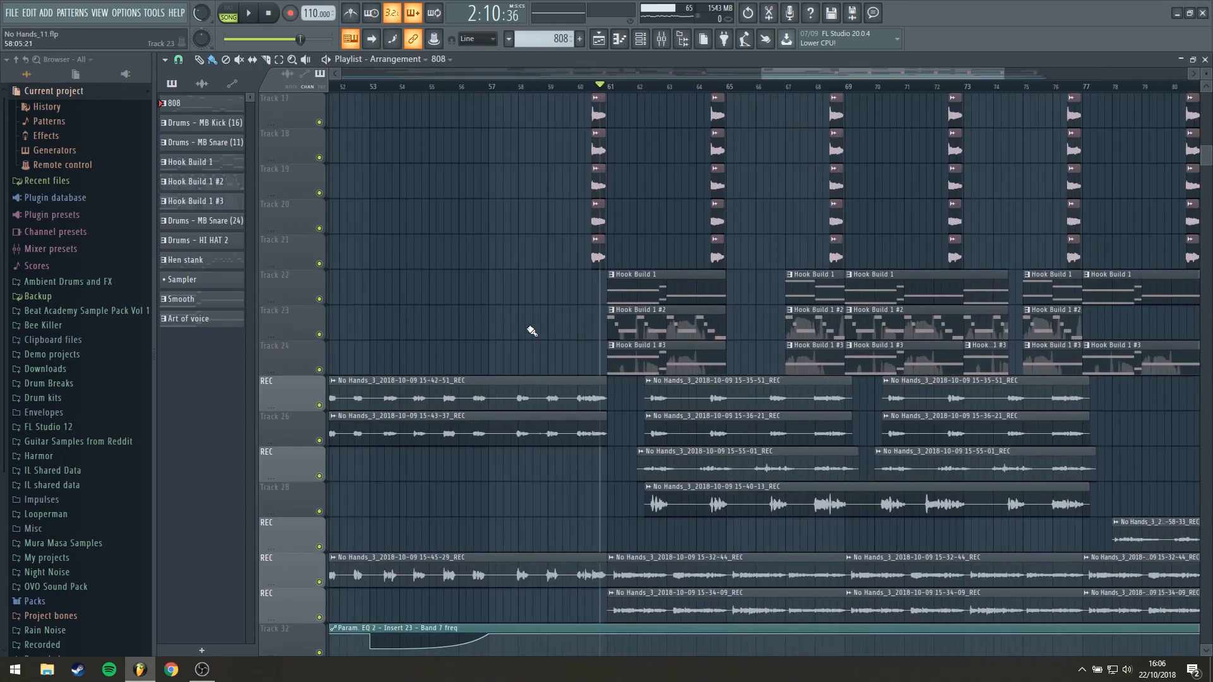
ctrl+click(319, 299)
key(space)
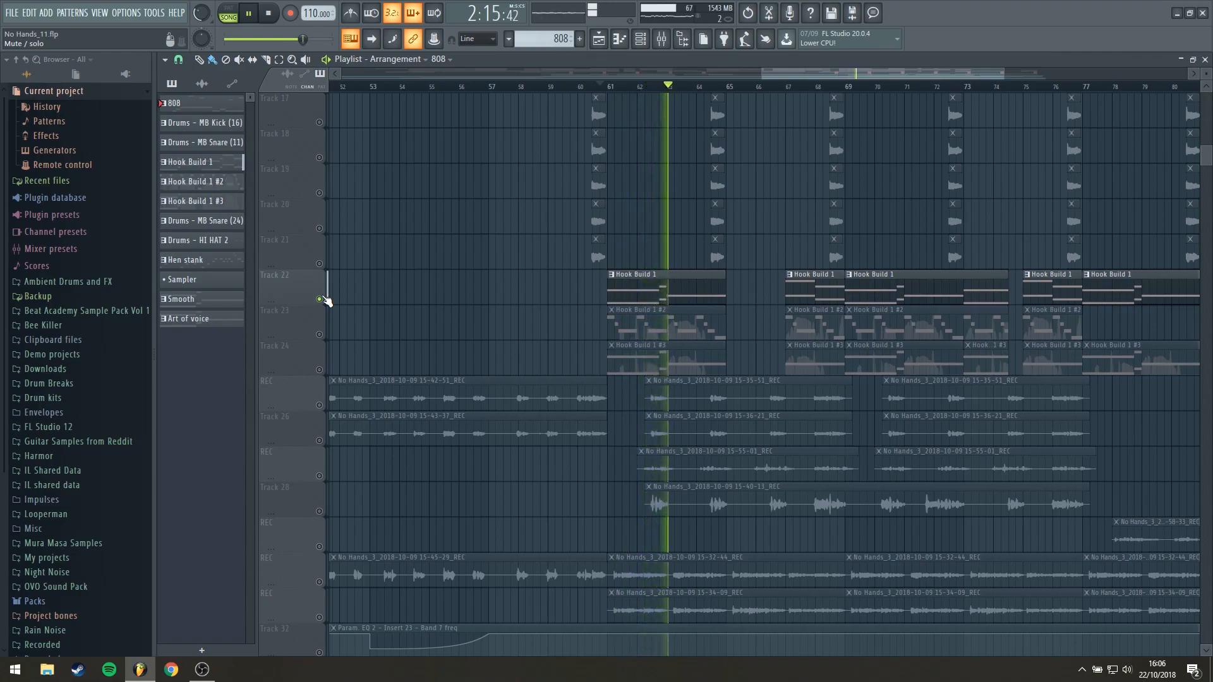
key(space)
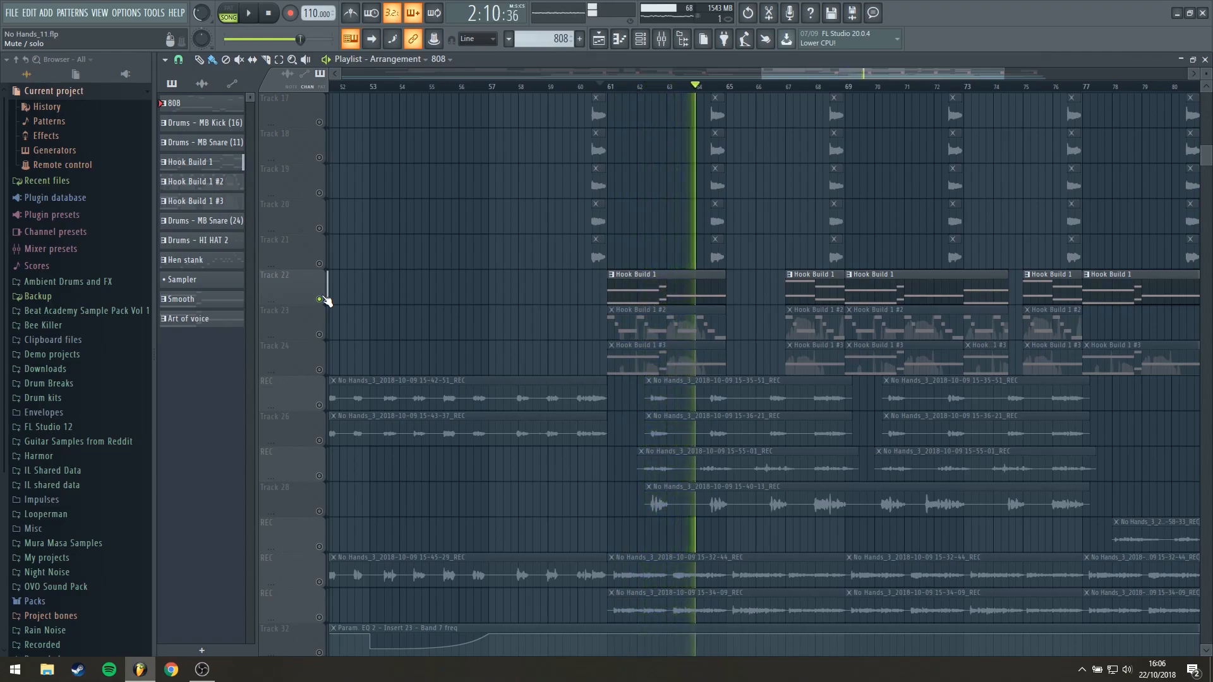
Step: Unmute Track 23, play its Hook Build 1 #2 pattern with Track 22 muted, and unmute Track 22 again
click(319, 335)
key(space)
click(320, 300)
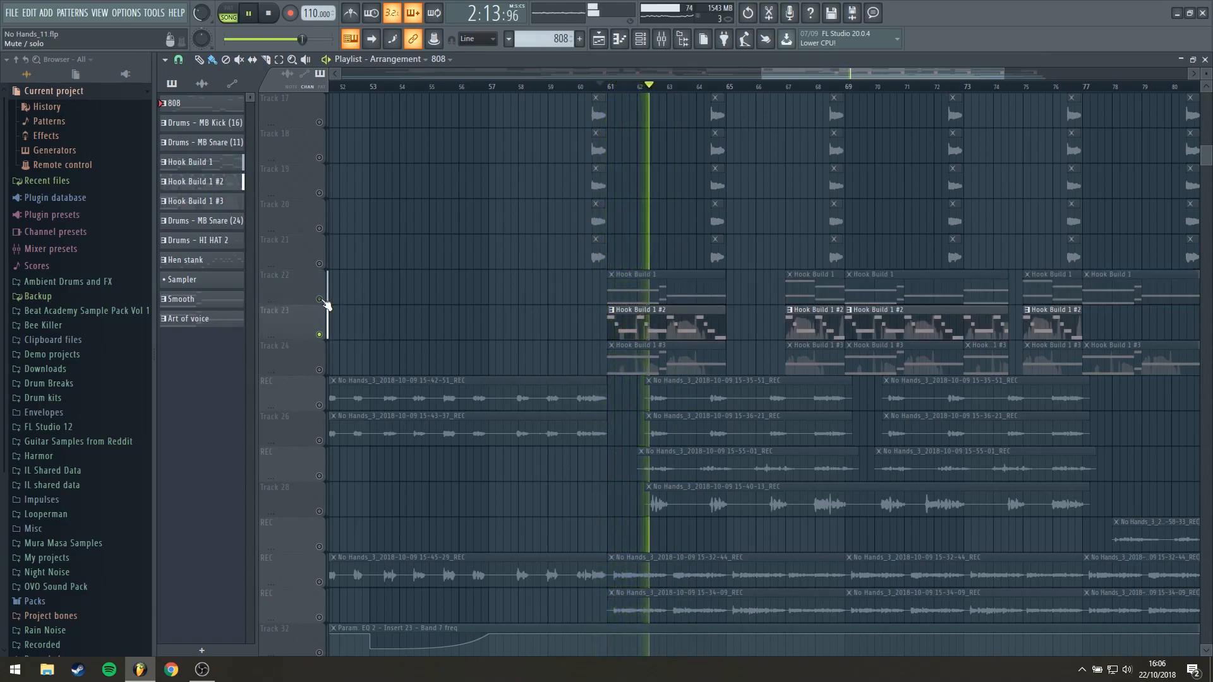
key(space)
click(321, 300)
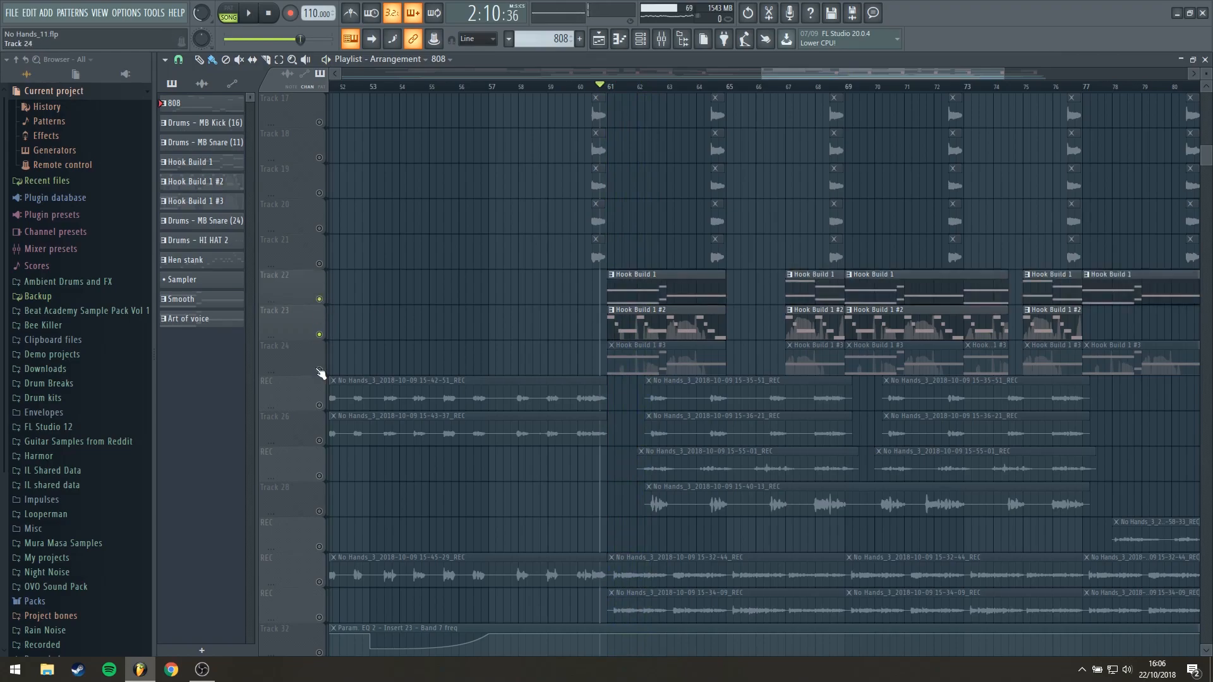
Step: Solo Track 24's Hook Build 1 #3 pattern and play it
right_click(319, 371)
key(space)
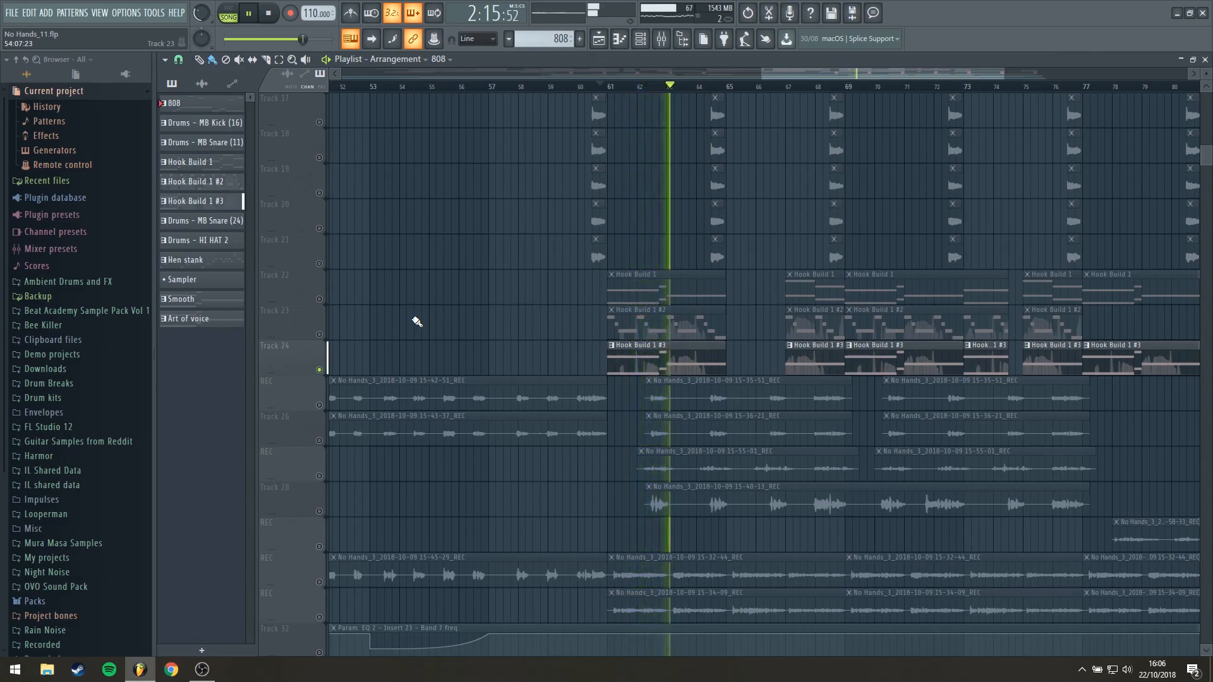
key(space)
Step: Unmute Tracks 23 and 22 and play all three Hook Build layers together
click(319, 334)
click(319, 299)
key(space)
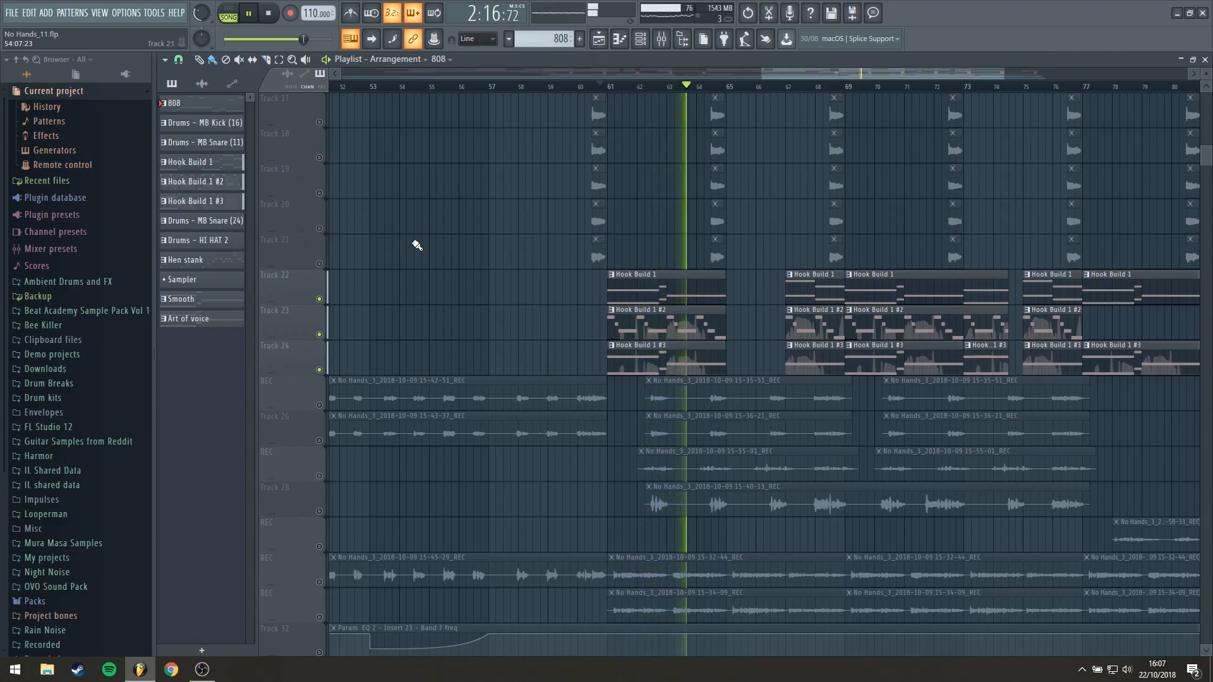
key(space)
Step: Unmute Tracks 1, 3 and 5 and play them together with the Hook Build layers
scroll(441, 352, up, 4)
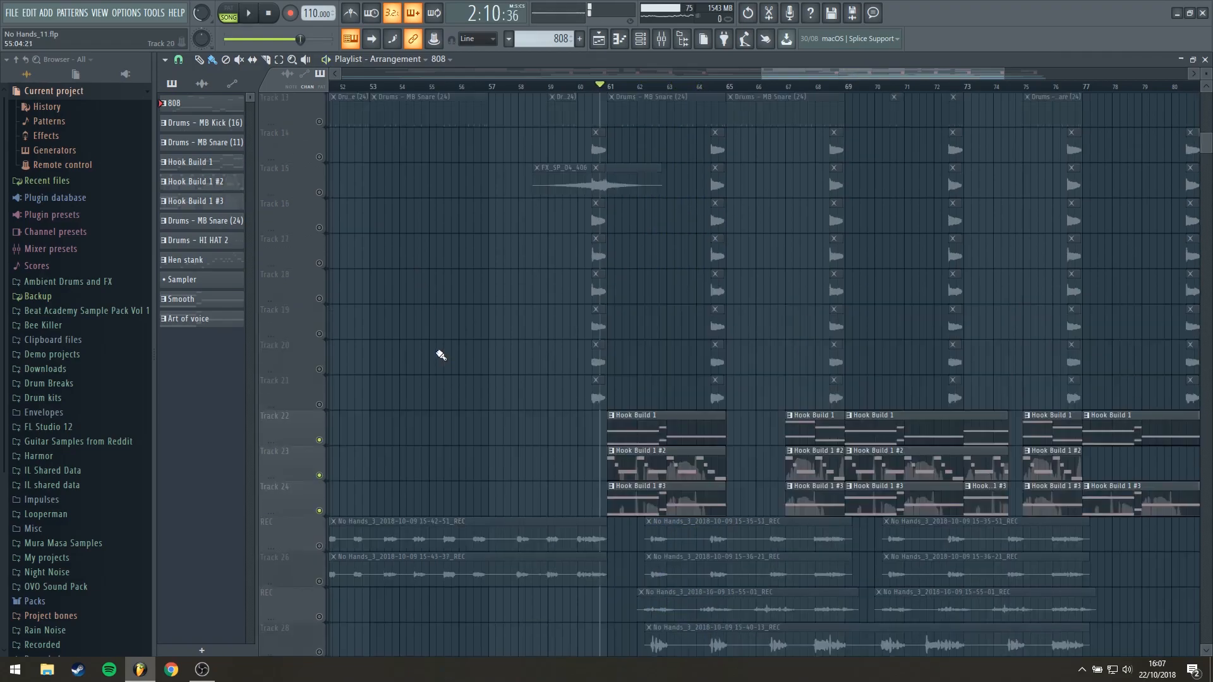
scroll(438, 360, down, 2)
scroll(439, 360, up, 4)
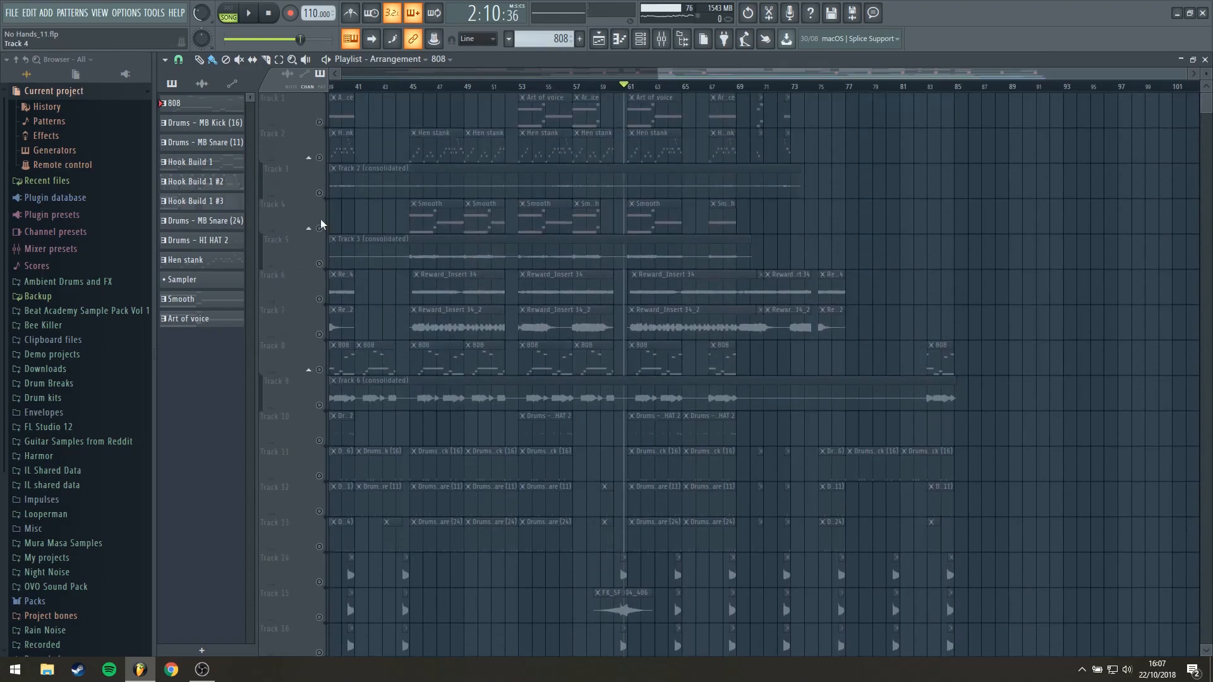
click(320, 123)
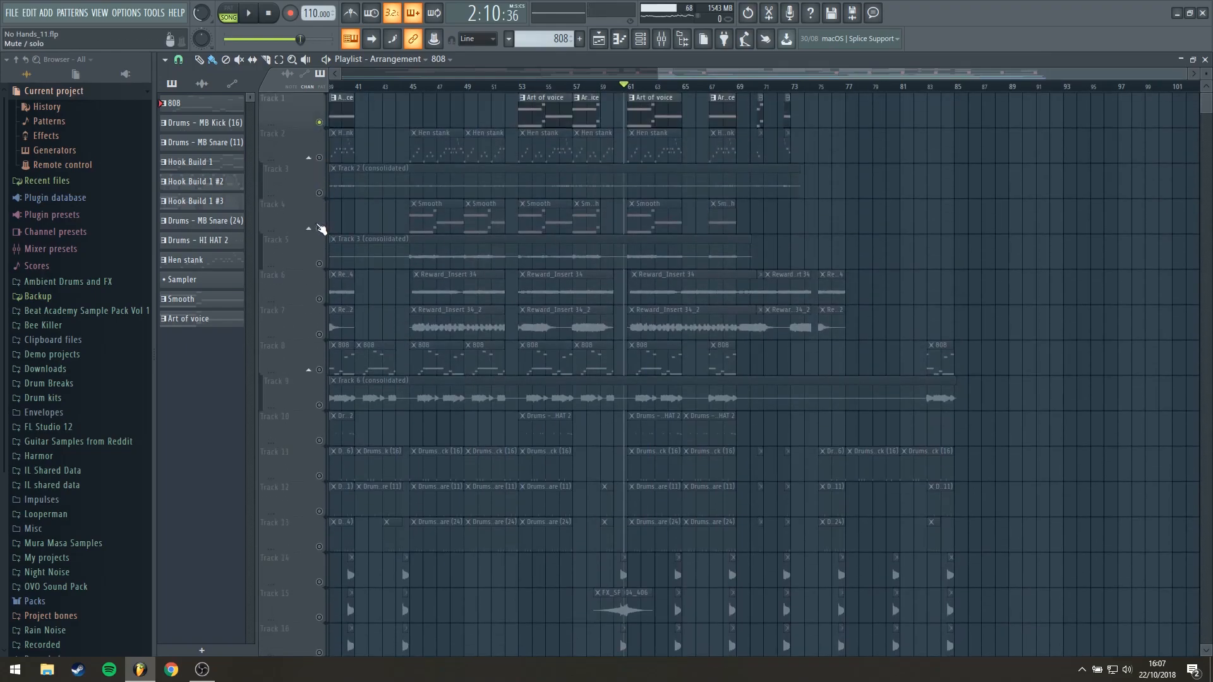
click(319, 193)
click(319, 264)
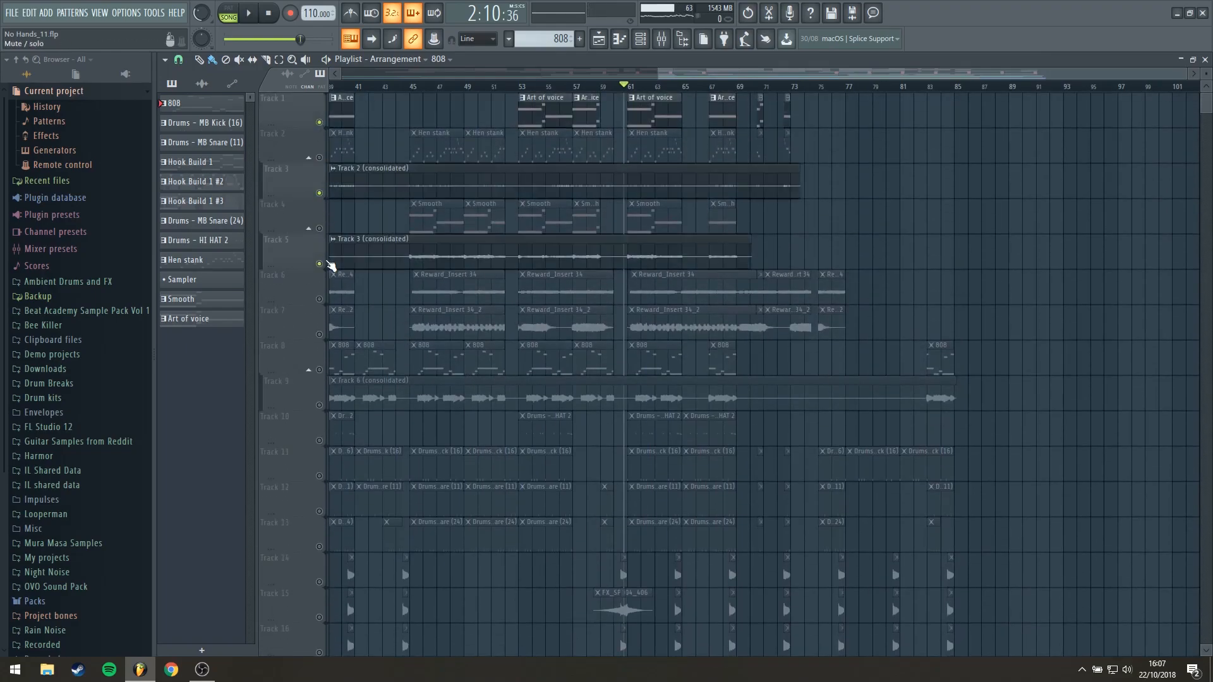
key(space)
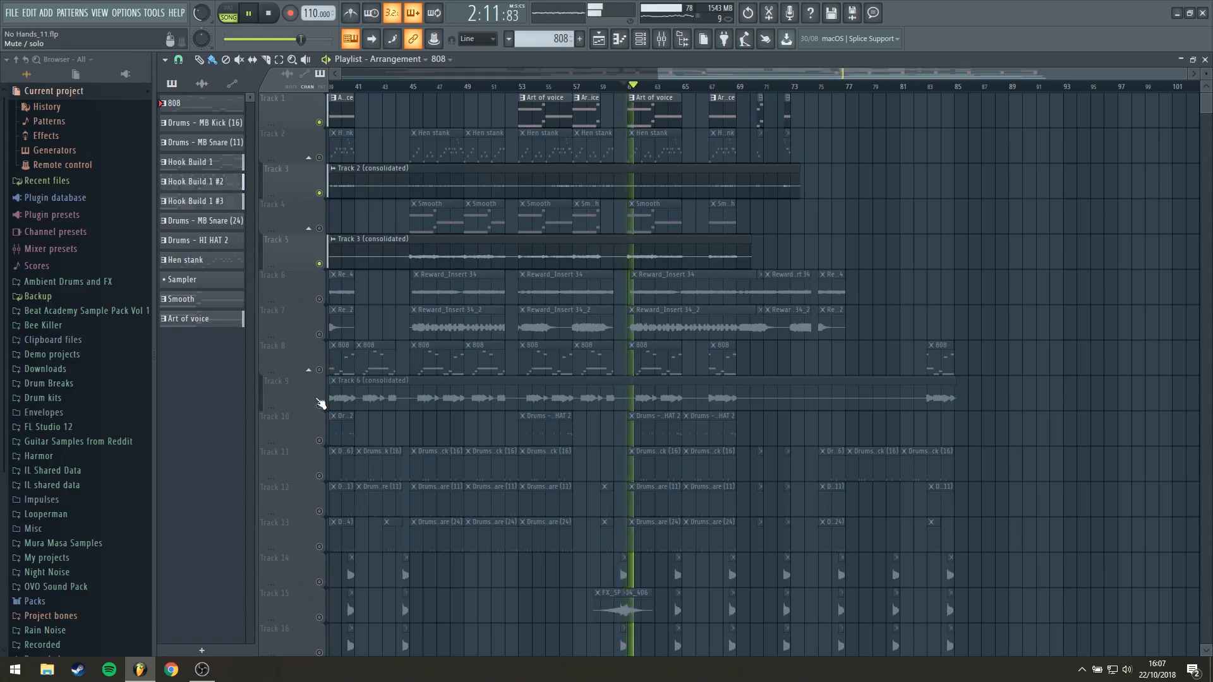
scroll(387, 382, down, 3)
scroll(389, 380, down, 2)
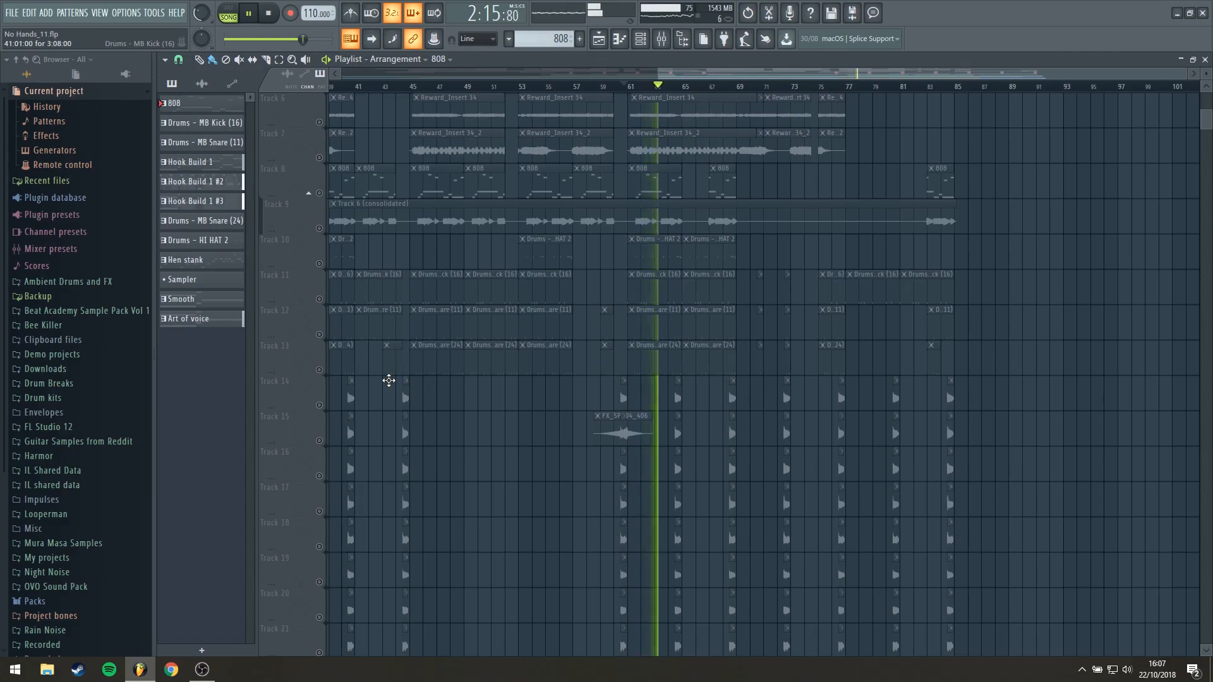
scroll(388, 380, down, 7)
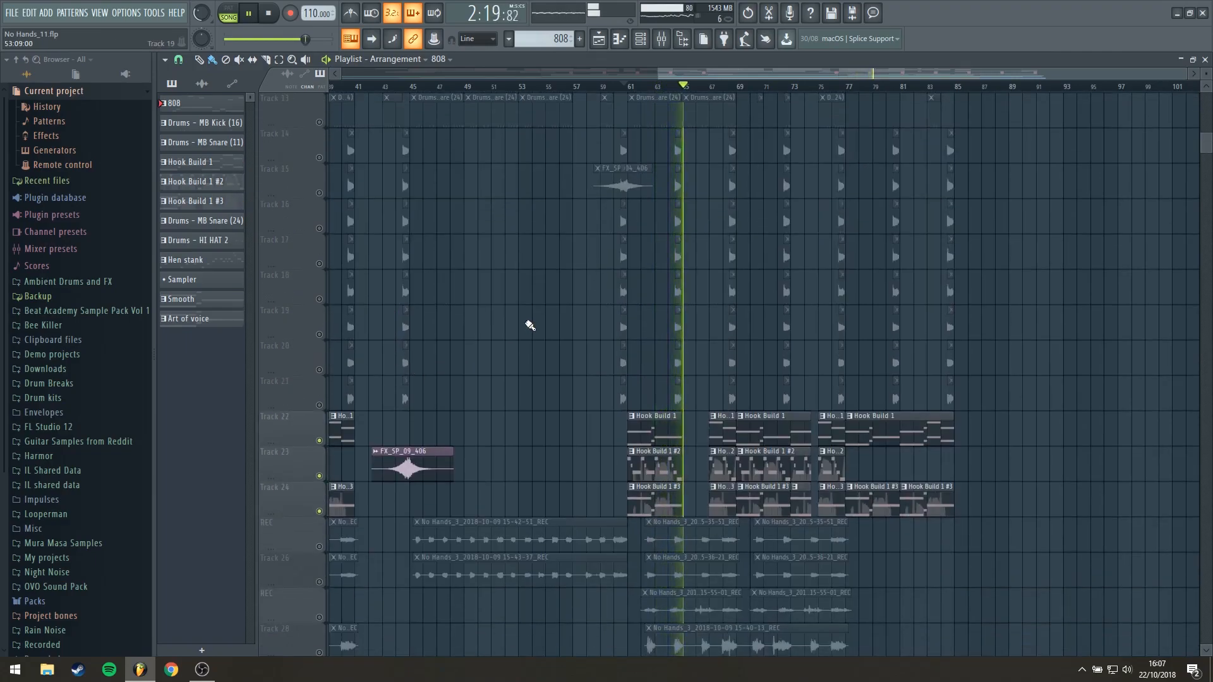
key(space)
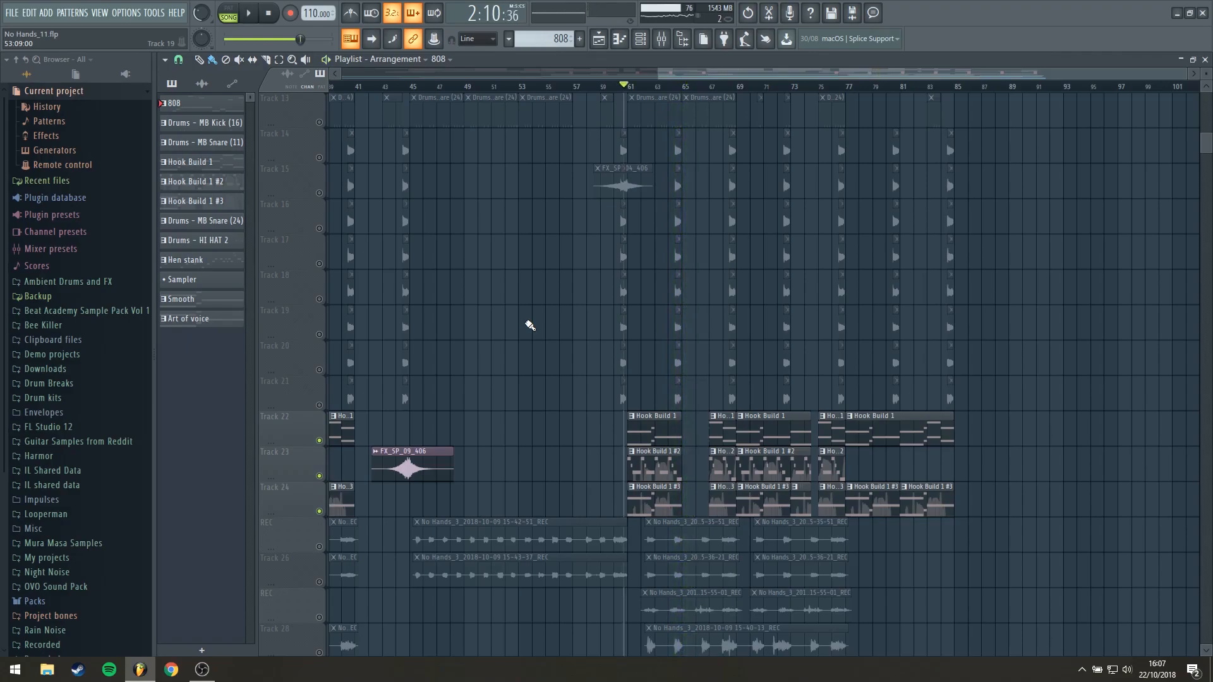
Step: Unmute Track 9 and drum Tracks 10 to 13 alongside the melodic and Hook Build layers
scroll(531, 325, up, 9)
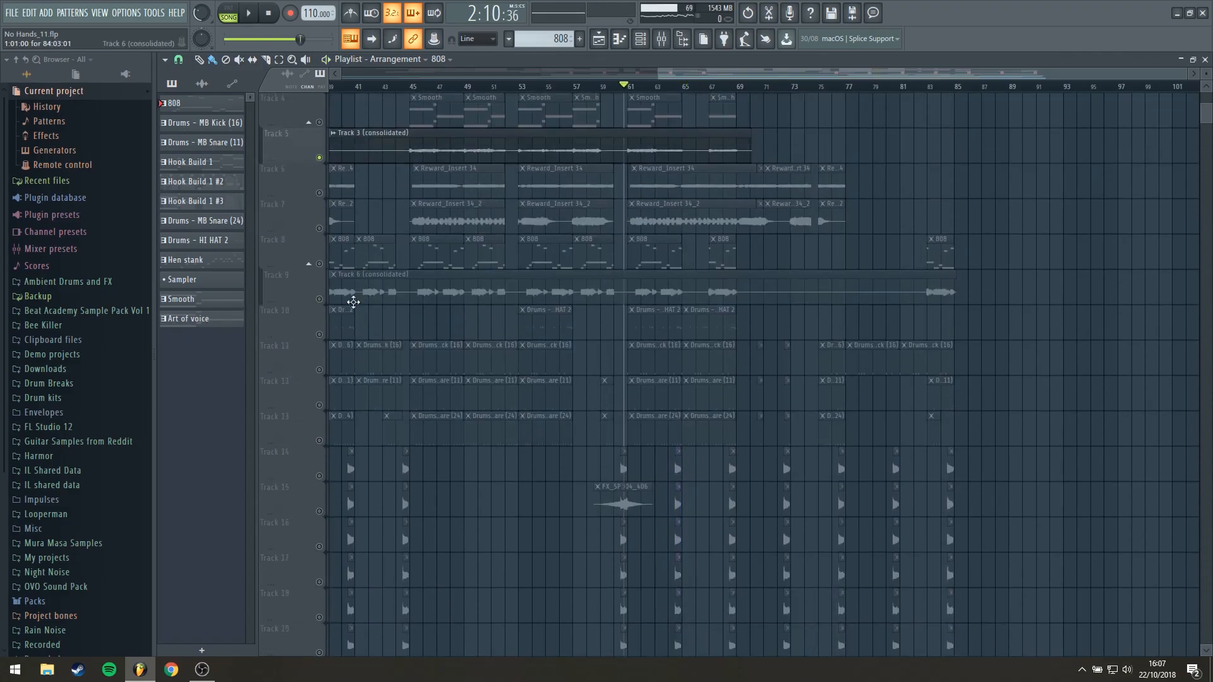
key(space)
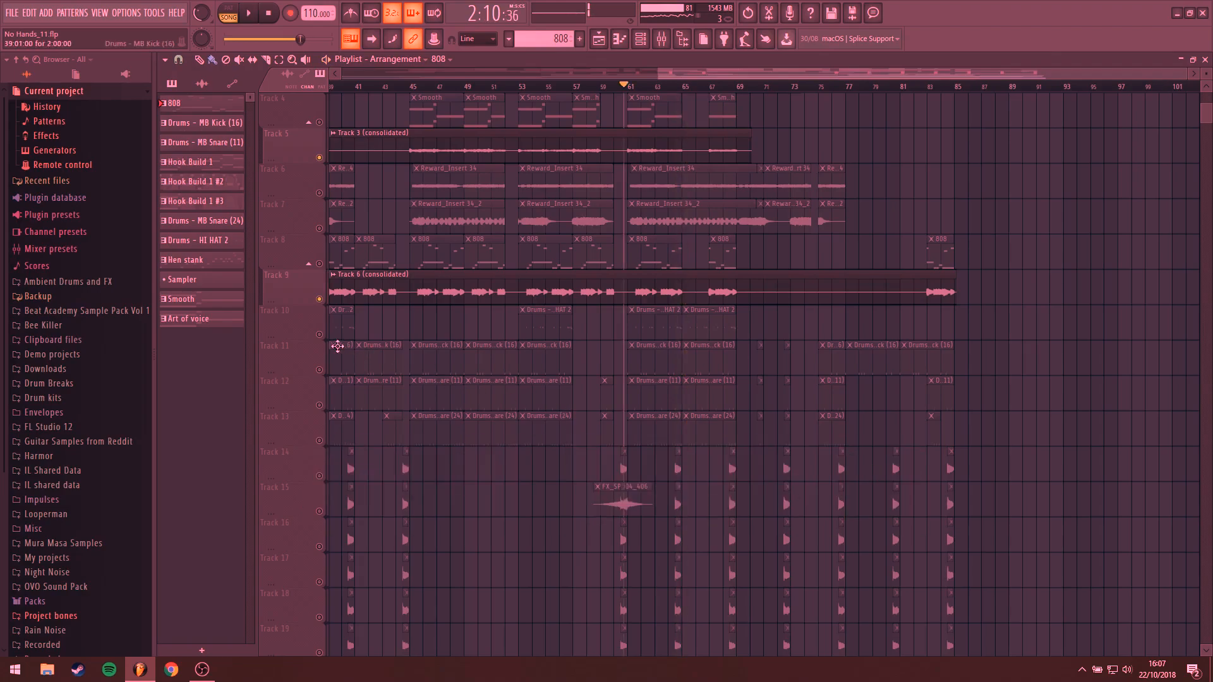
key(space)
click(319, 335)
click(319, 369)
click(319, 405)
click(319, 440)
scroll(342, 417, down, 1)
scroll(355, 415, down, 13)
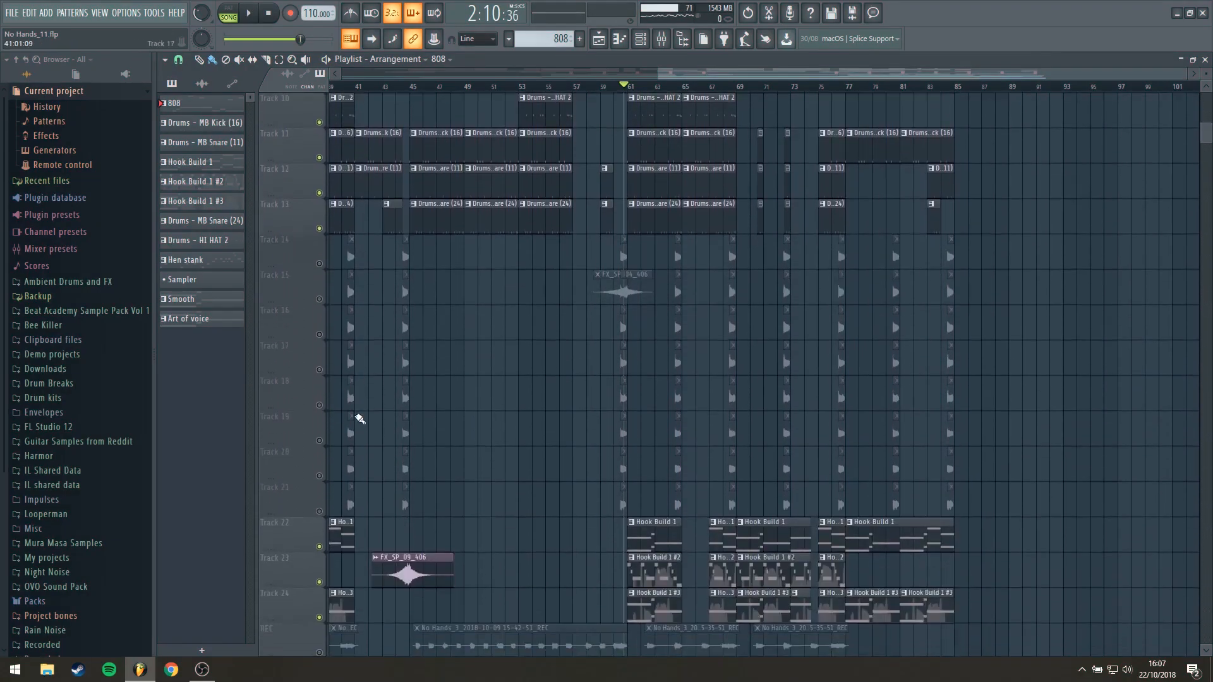
Step: Unmute all playlist tracks and marquee-select the stacked Reward clips on Tracks 14 to 21 just before bar 65, then clear the selection
scroll(539, 392, up, 10)
right_click(320, 335)
click(320, 336)
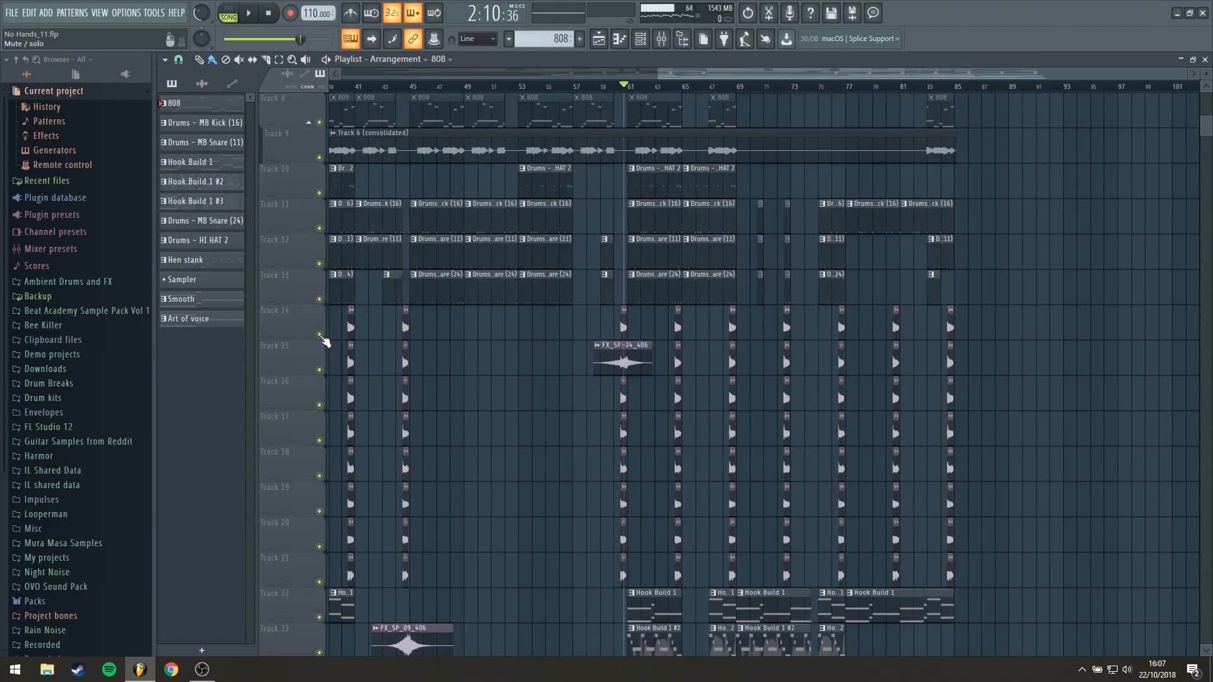
scroll(560, 433, up, 6)
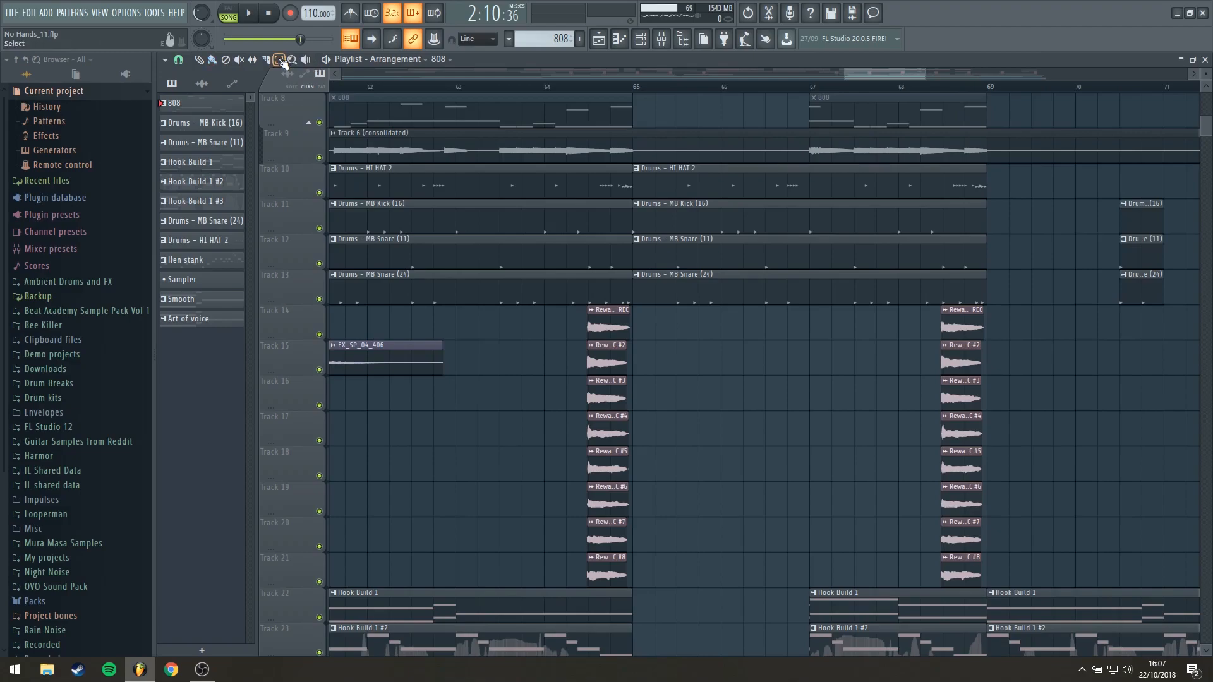
drag(559, 326, 760, 568)
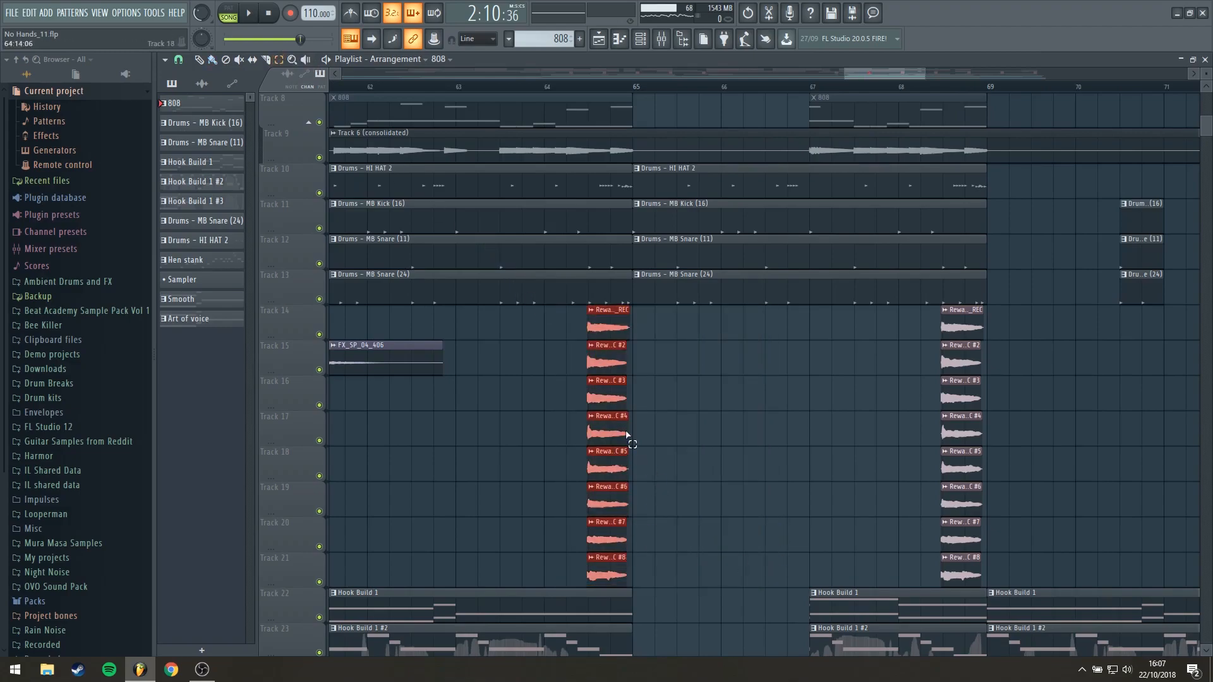
click(538, 415)
Step: Solo the Chorus Main vocal recording track and play it from just before bar 61
click(667, 43)
click(668, 43)
scroll(468, 520, down, 3)
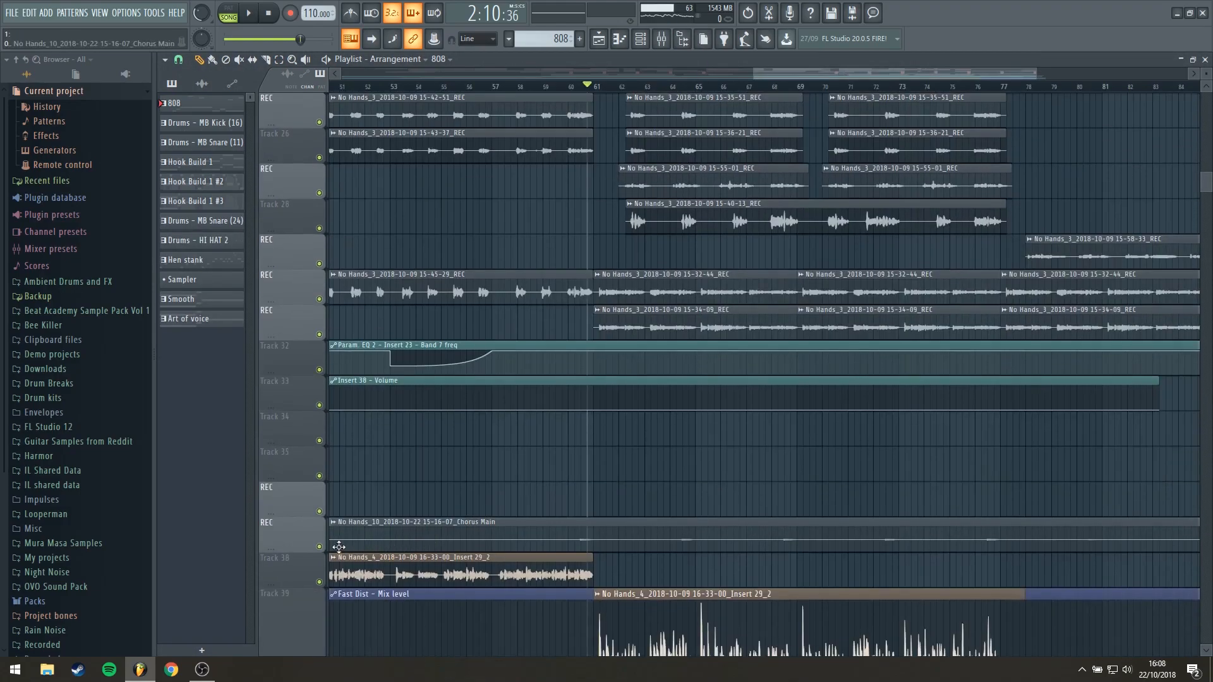
right_click(319, 547)
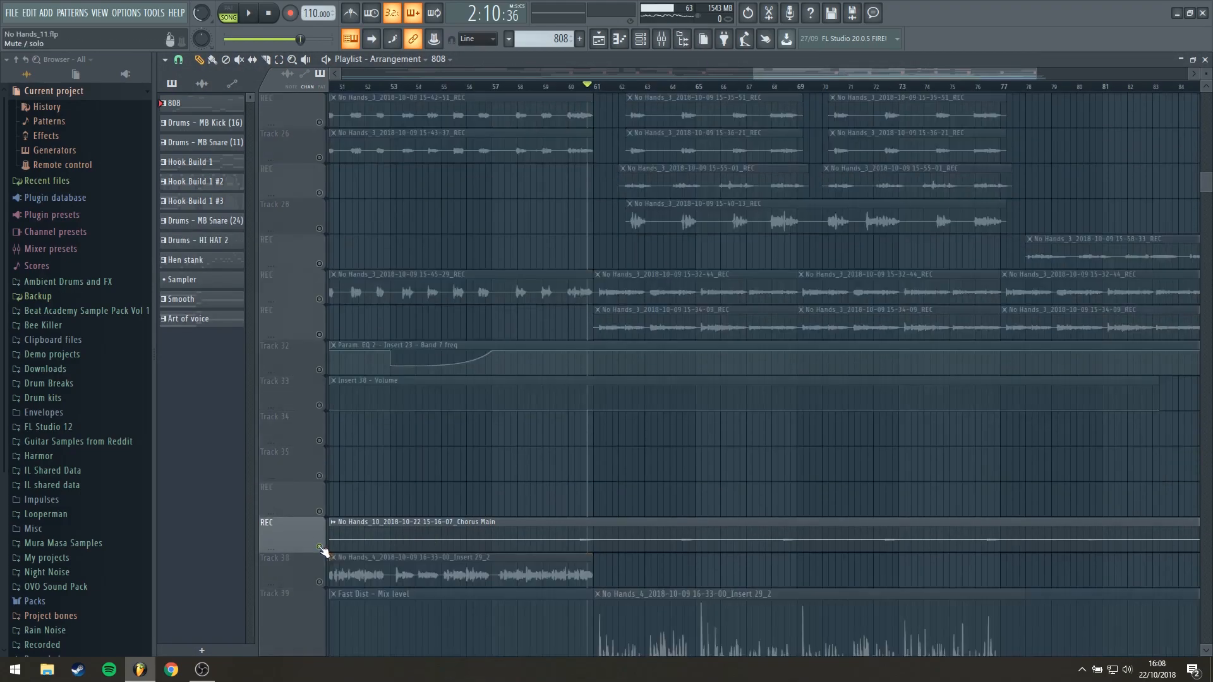
scroll(580, 89, left, 1)
key(space)
key(space)
key(space)
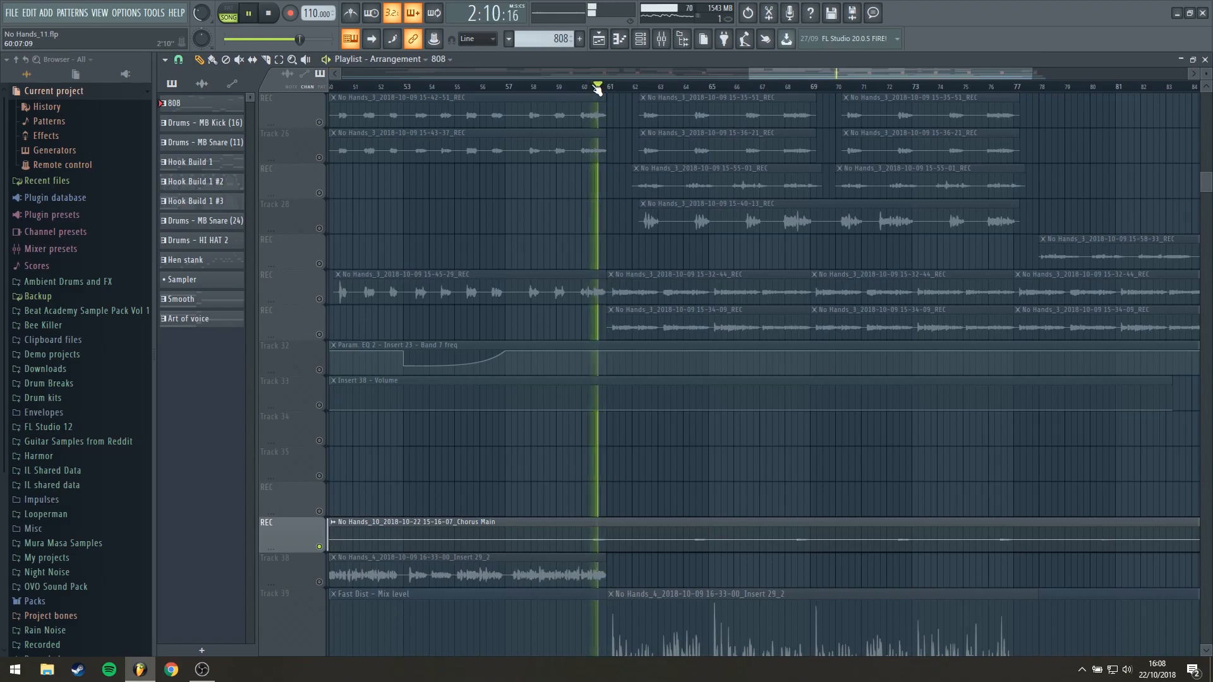
key(space)
key(space)
key(space)
key(space)
Step: Unmute drum Tracks 10 to 13 during playback and listen to them together with the Chorus Main vocal
scroll(636, 238, up, 10)
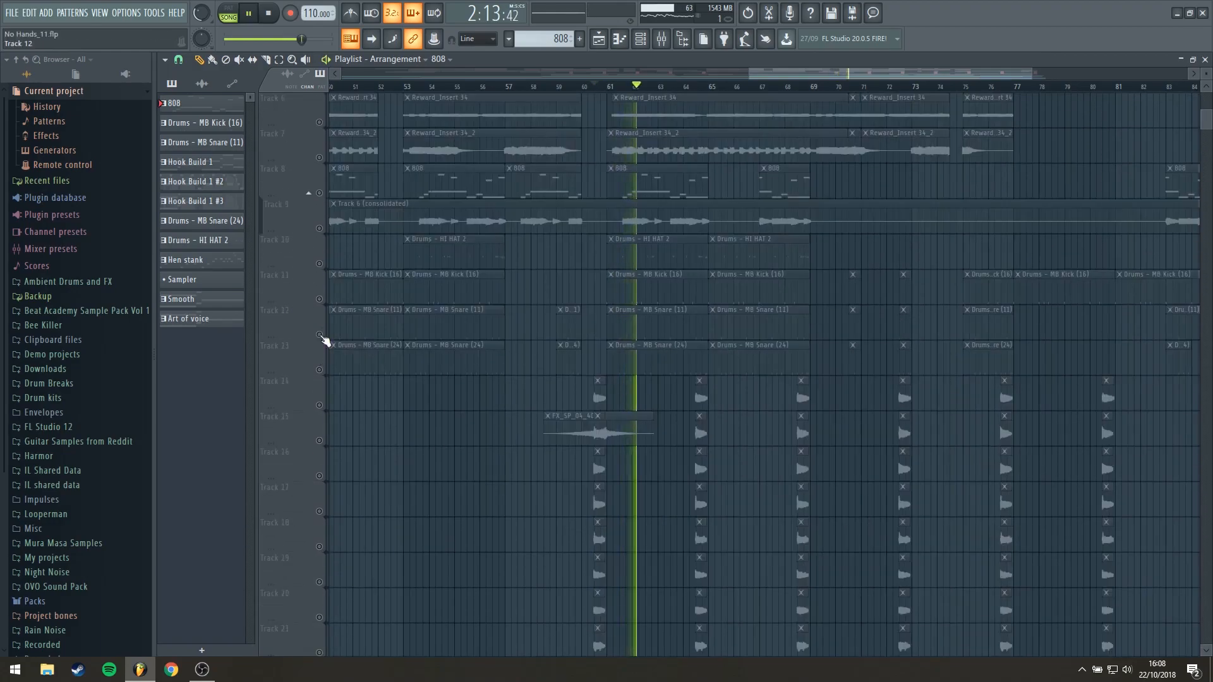
click(320, 369)
click(320, 334)
click(319, 299)
click(319, 263)
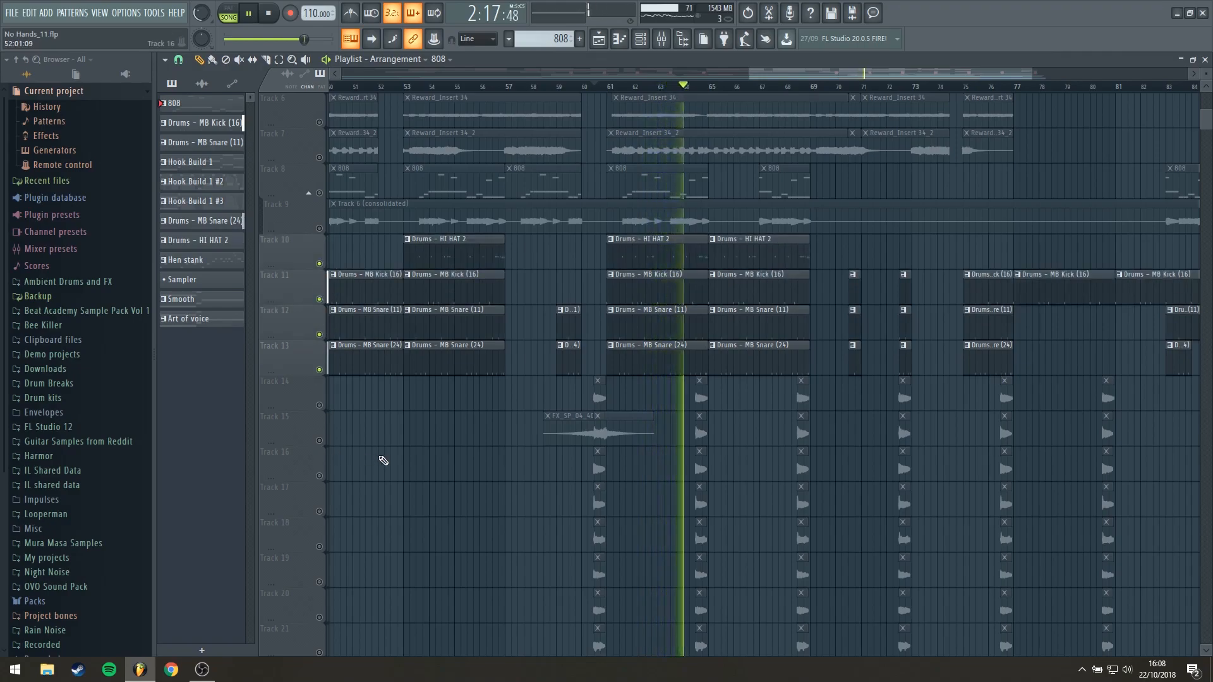
key(space)
Step: Solo Track 32's Param. EQ 2 automation, restore all tracks, and inspect the band 7 frequency curve around bars 53 to 57
scroll(385, 460, down, 15)
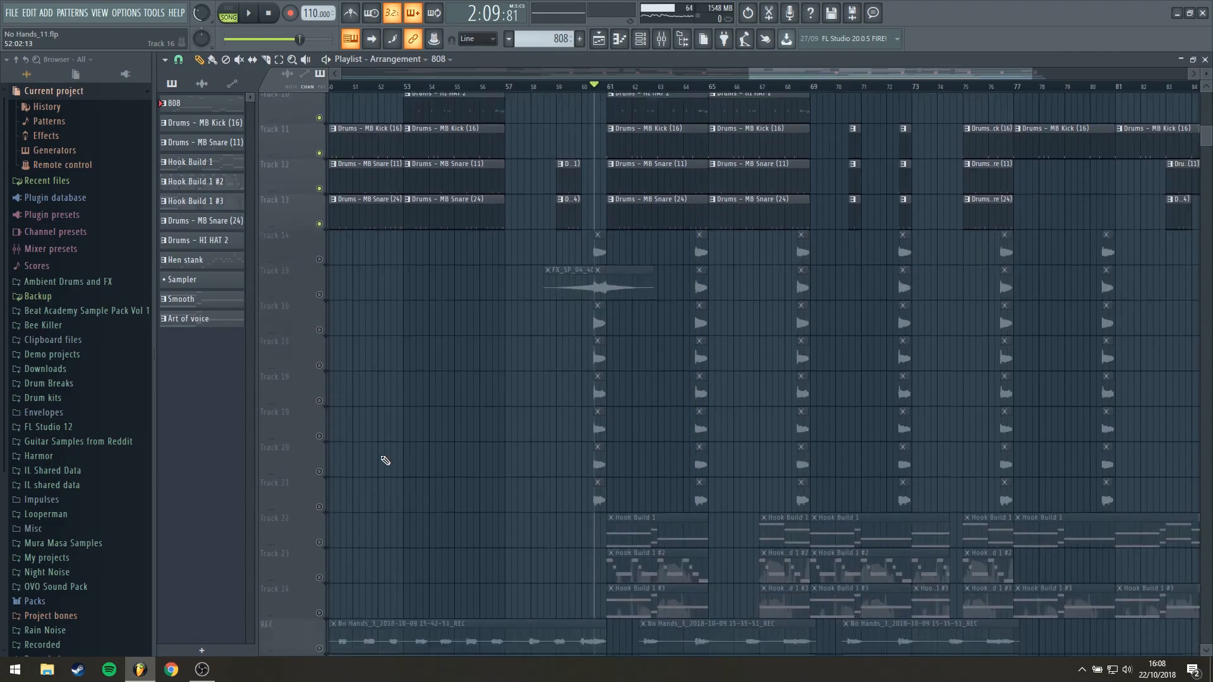
right_click(320, 513)
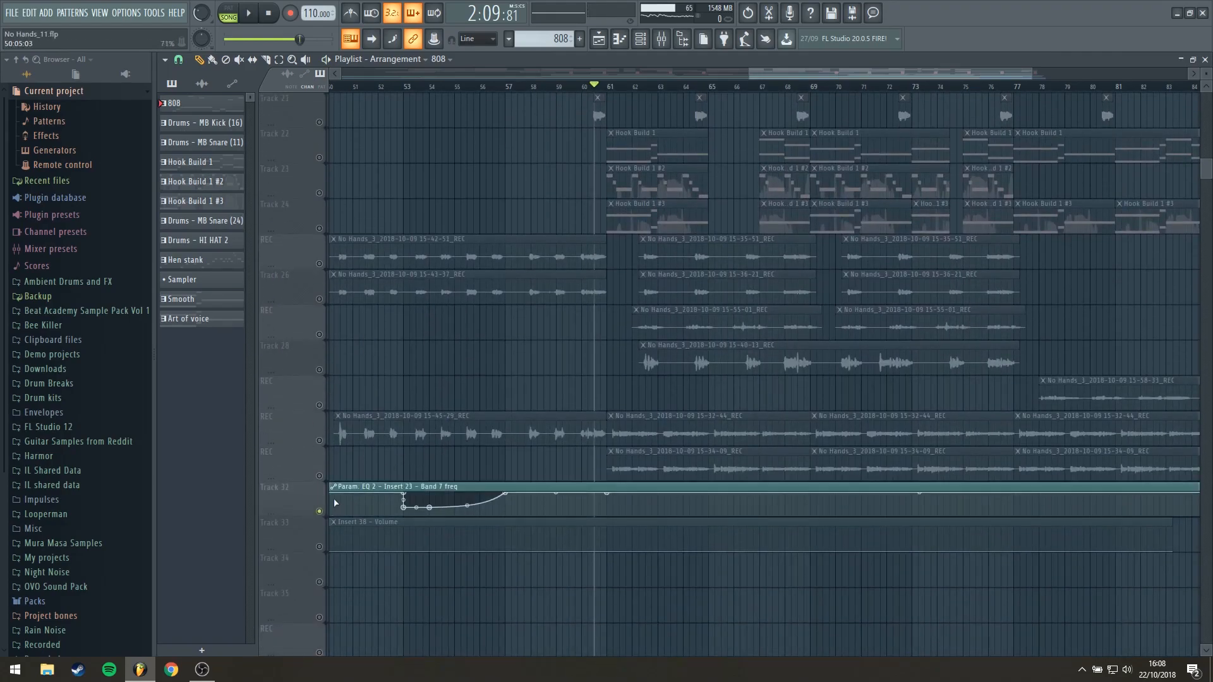
right_click(320, 512)
scroll(569, 500, down, 4)
scroll(737, 479, up, 1)
scroll(737, 480, down, 2)
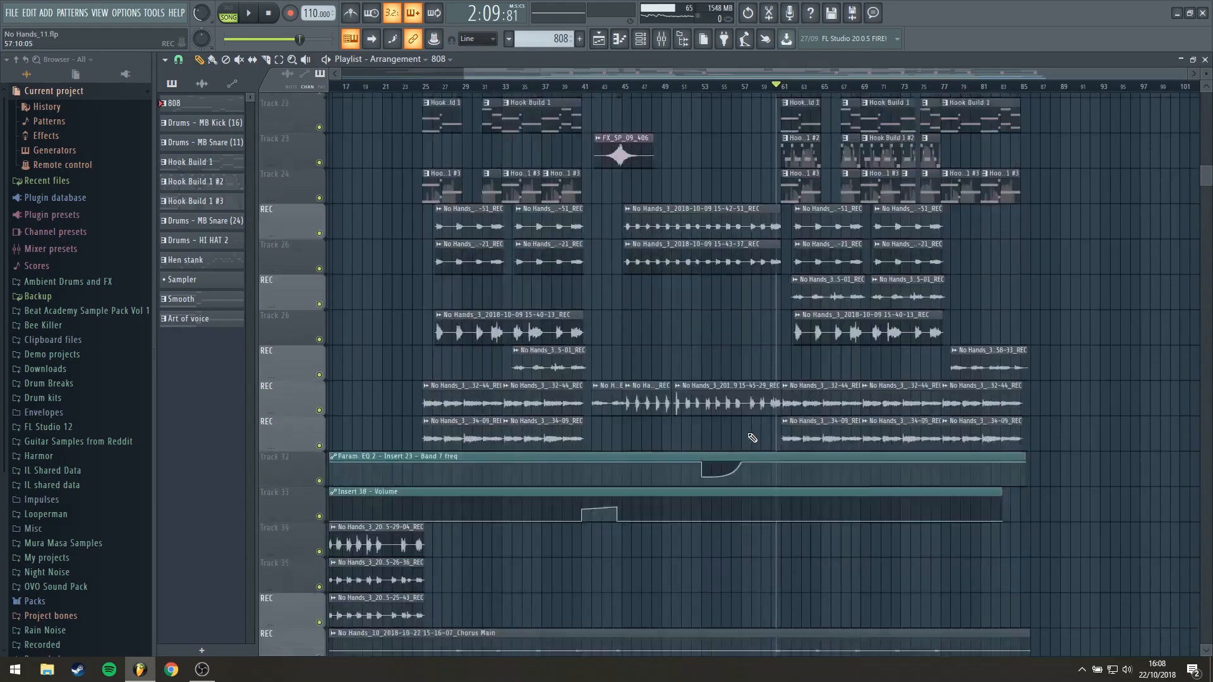
scroll(518, 429, up, 5)
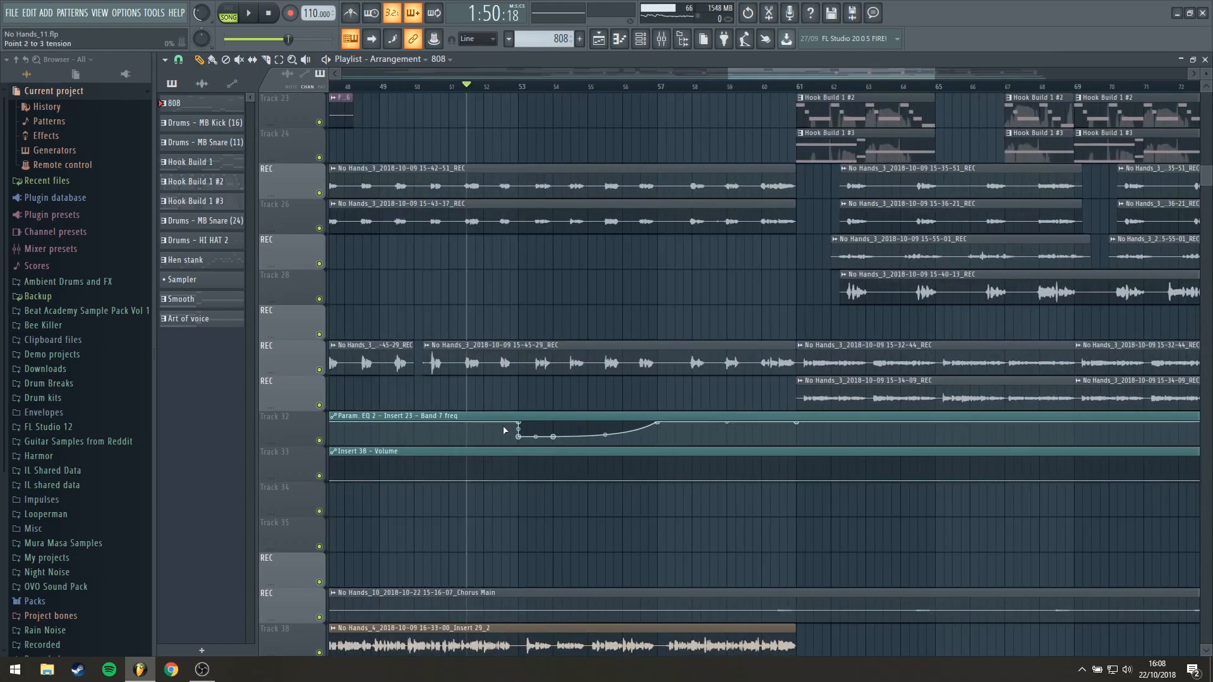
Step: Mute Tracks 38 and 39 and play the section from about bar 51 through the EQ frequency dip
scroll(534, 420, down, 5)
click(319, 475)
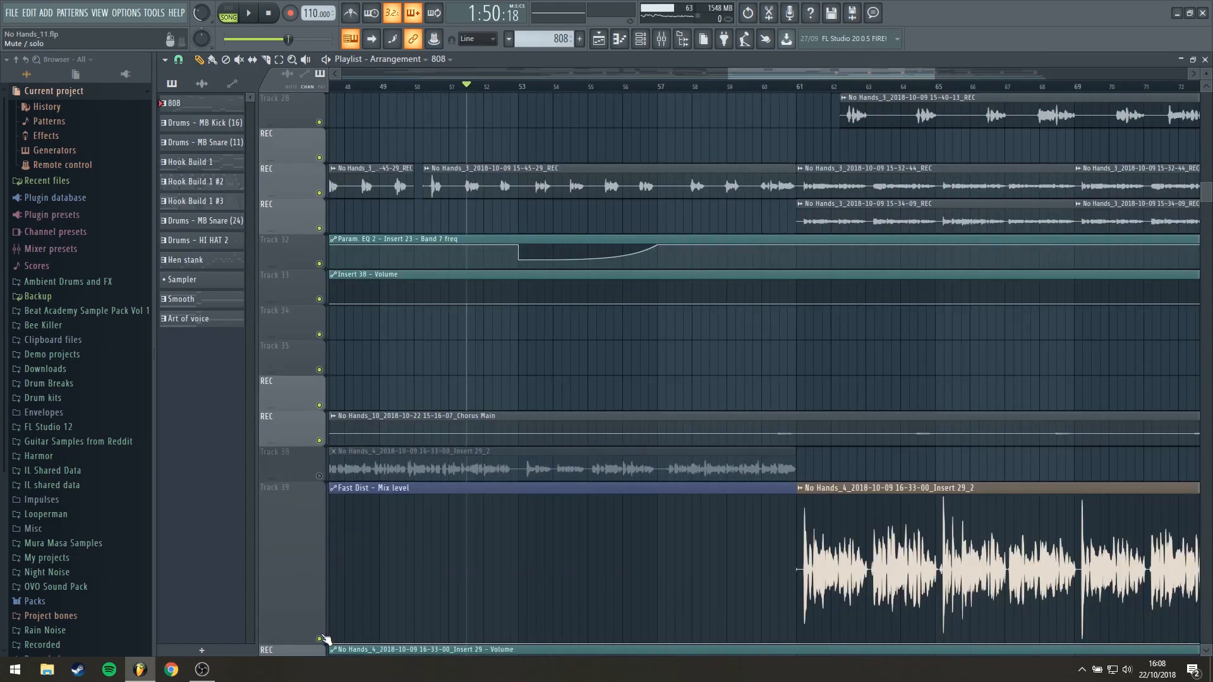
click(319, 639)
key(space)
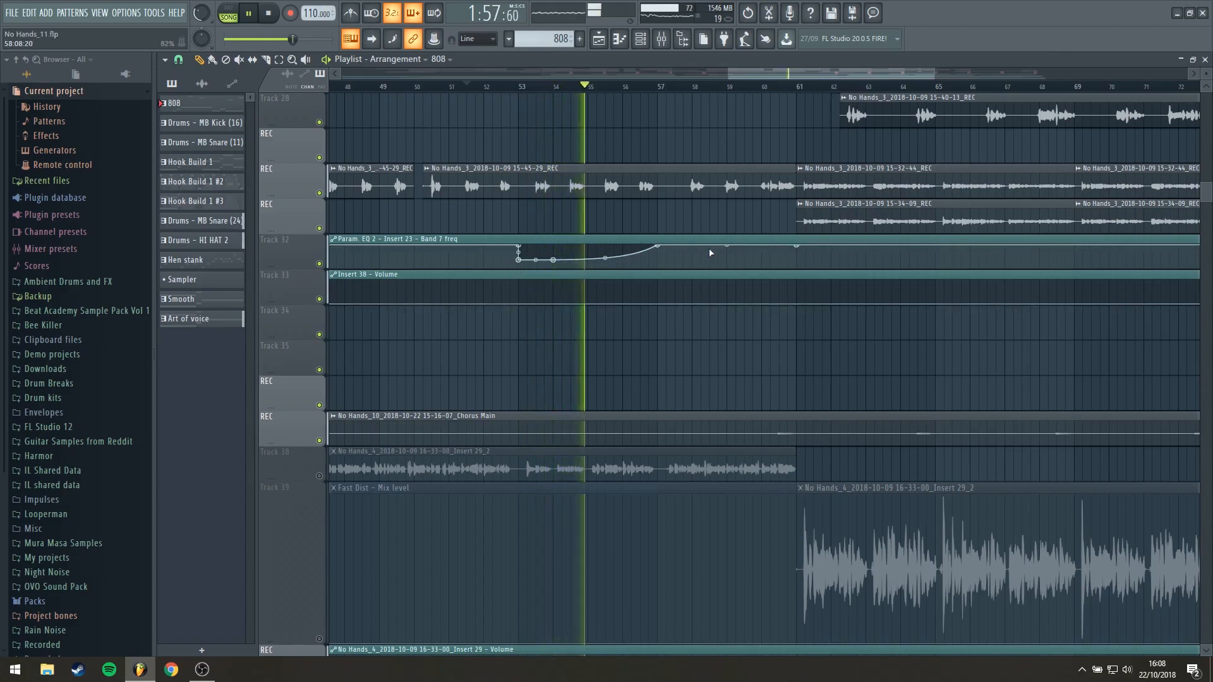
key(space)
Step: Unmute Tracks 38 and 39 and reduce Track 39 to the same height as the neighbouring tracks
scroll(625, 352, down, 4)
scroll(505, 427, down, 3)
click(319, 335)
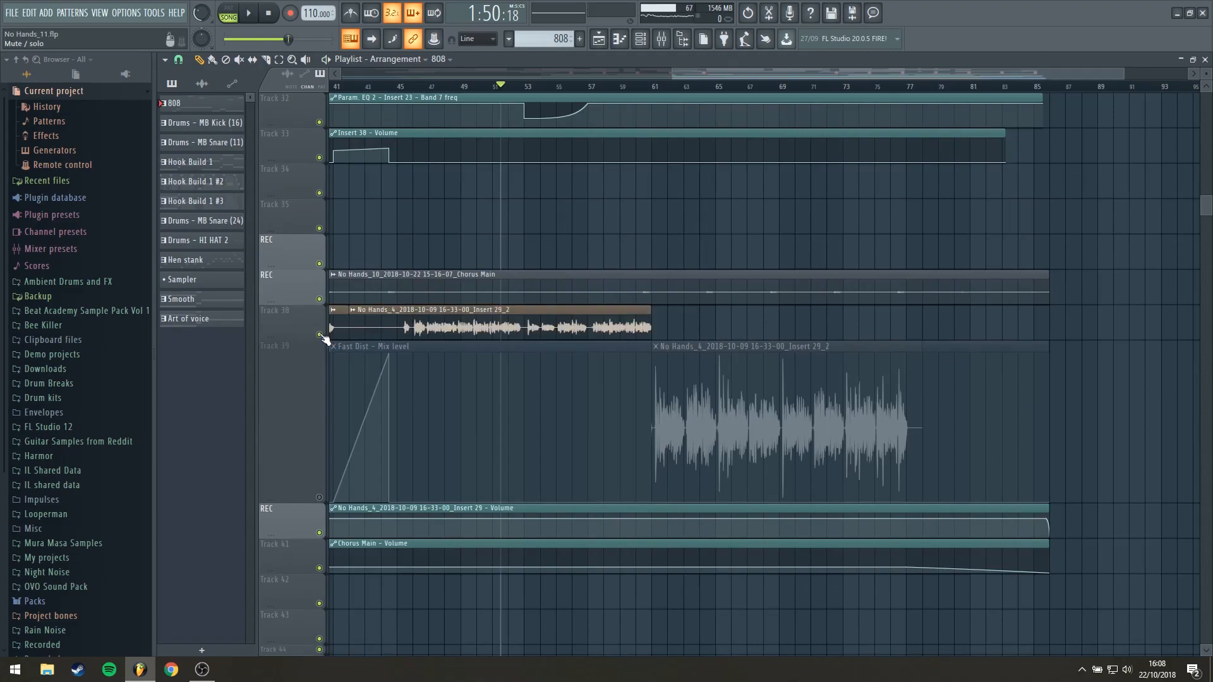
click(319, 497)
scroll(454, 464, down, 2)
scroll(714, 345, up, 4)
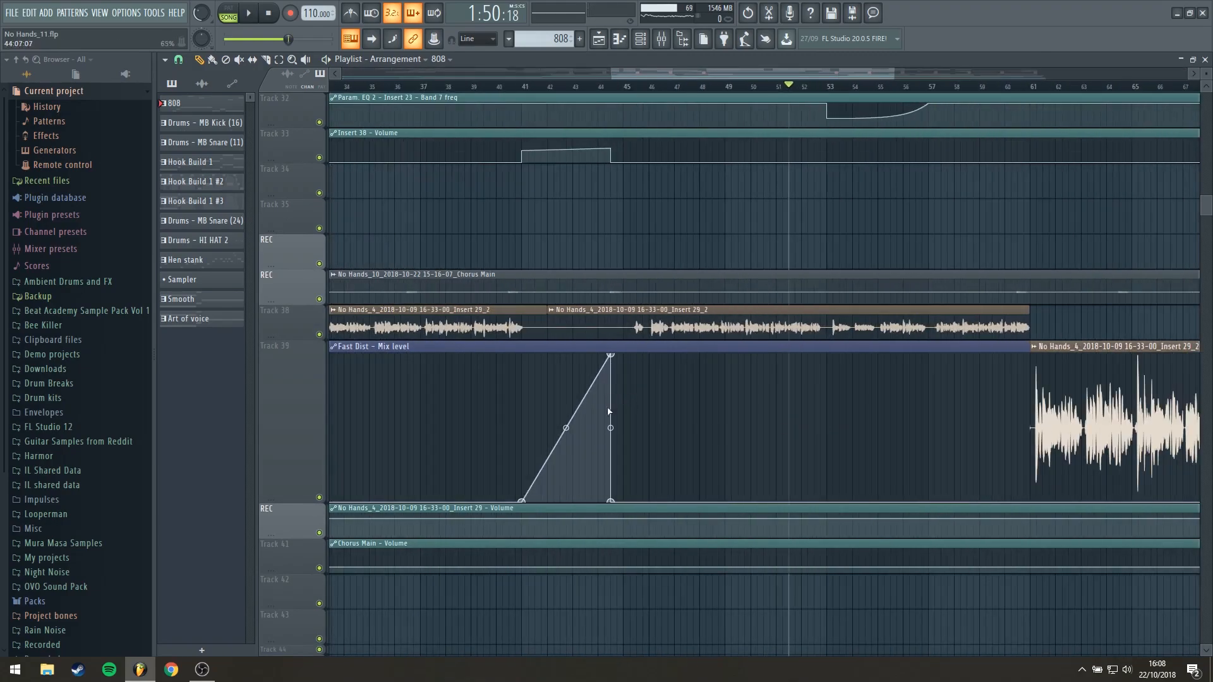
right_click(293, 345)
click(414, 452)
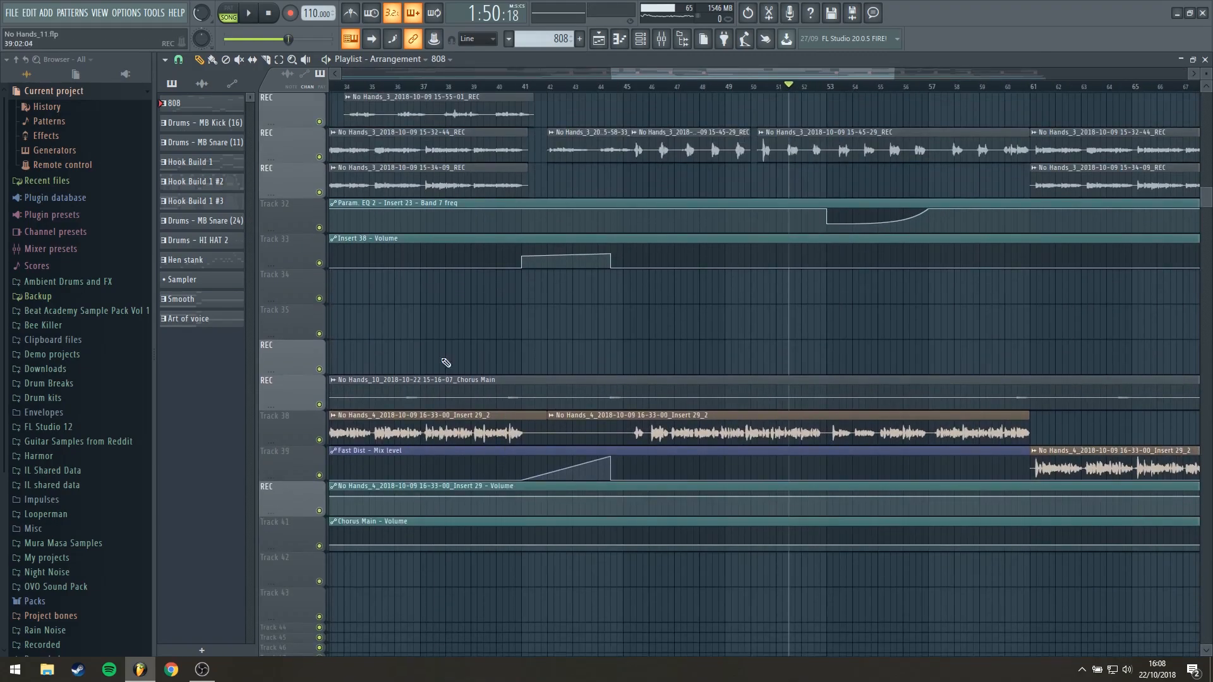
Step: Solo Track 33's Insert 38 volume automation with Track 39, view Insert 38's mixer effects, and set the playhead just before bar 40
right_click(319, 264)
click(319, 475)
click(516, 87)
key(F9)
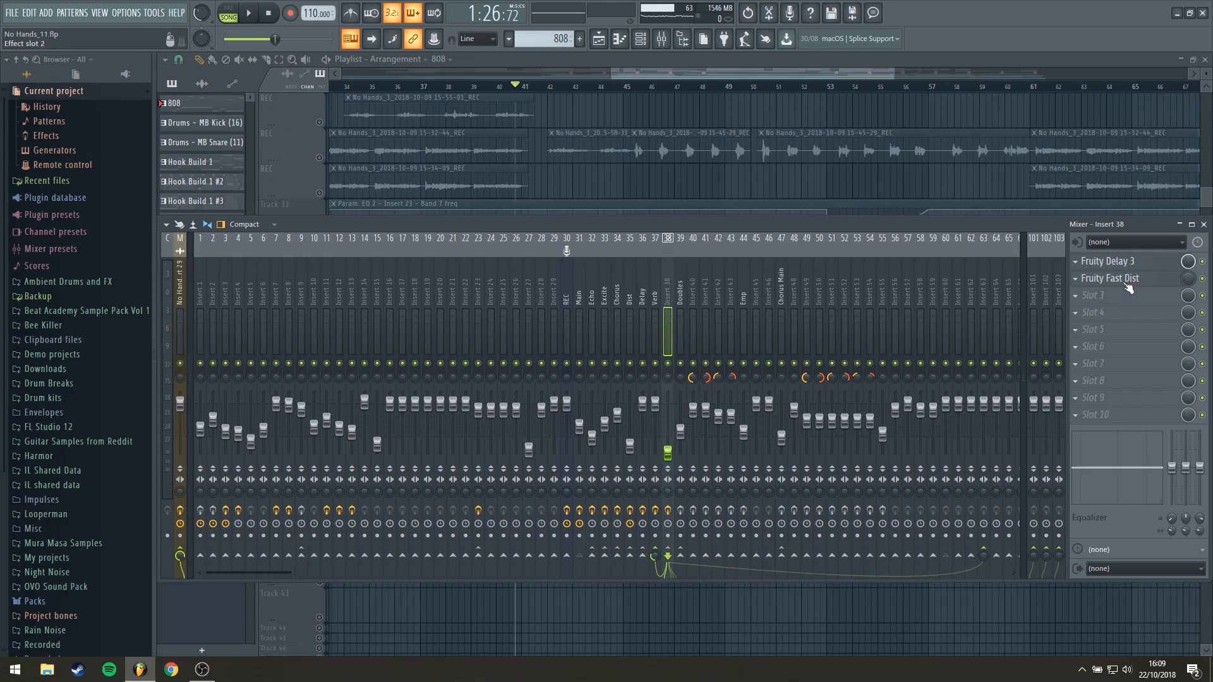
click(497, 87)
key(F9)
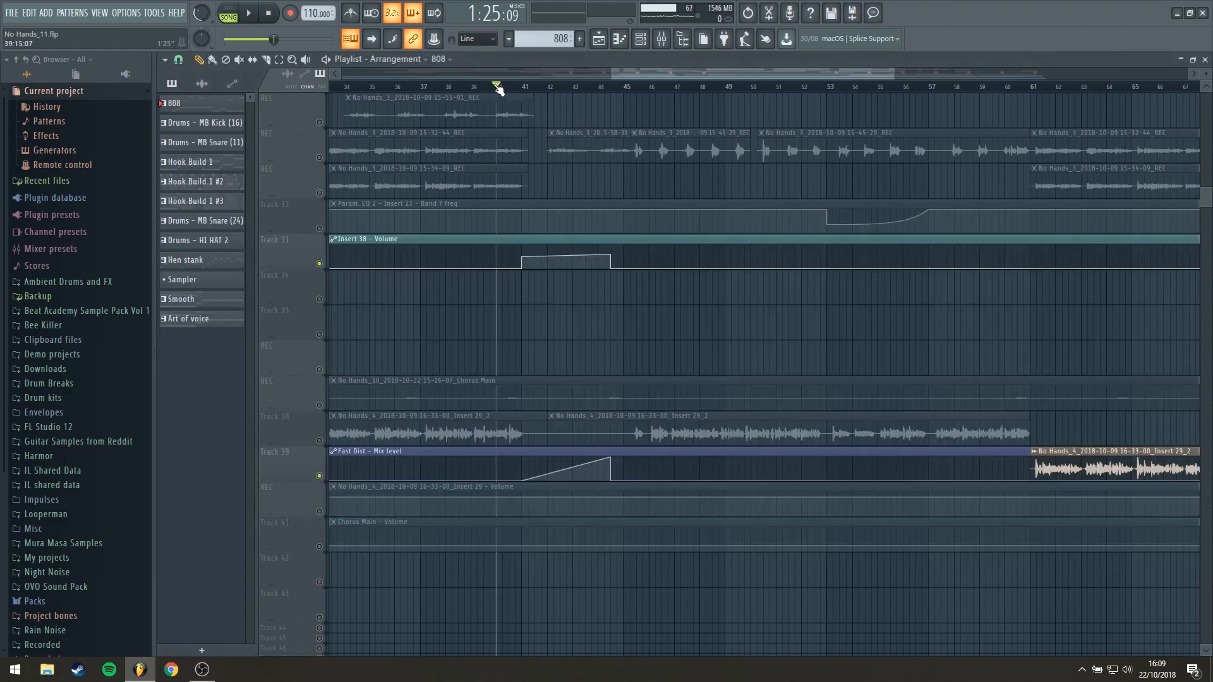
Step: Unmute Track 38, play the distortion build over bars 41 to 44, and view Insert 38 in the mixer
click(320, 441)
key(space)
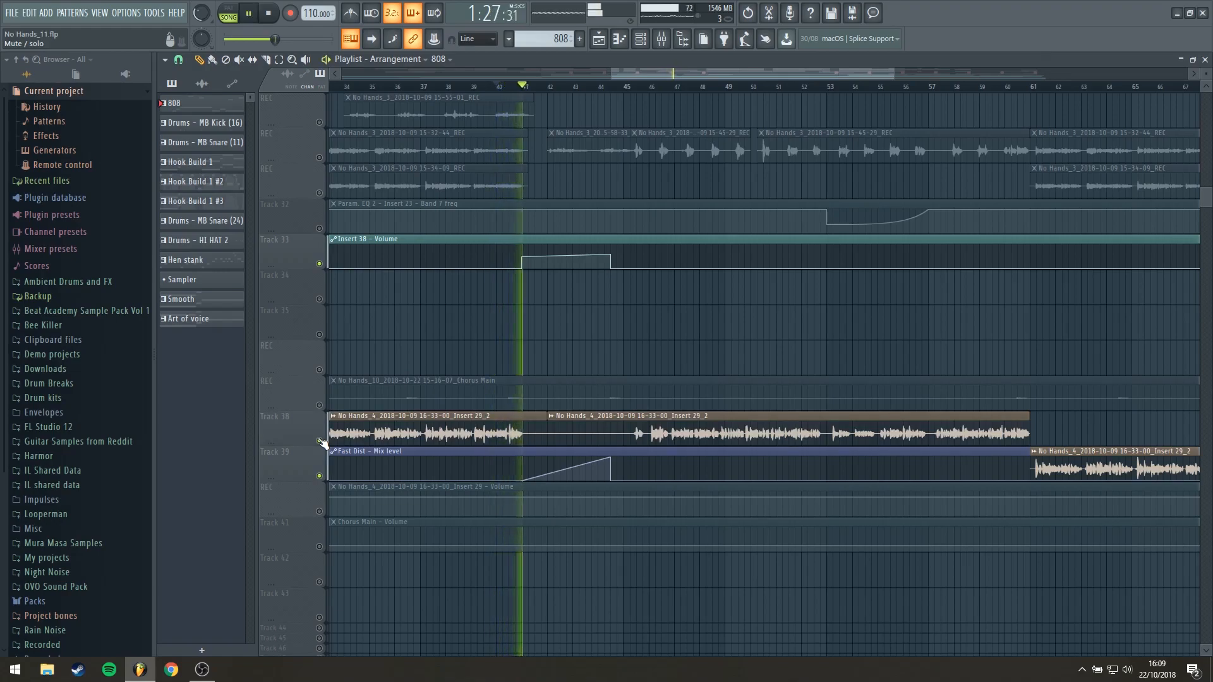
key(F9)
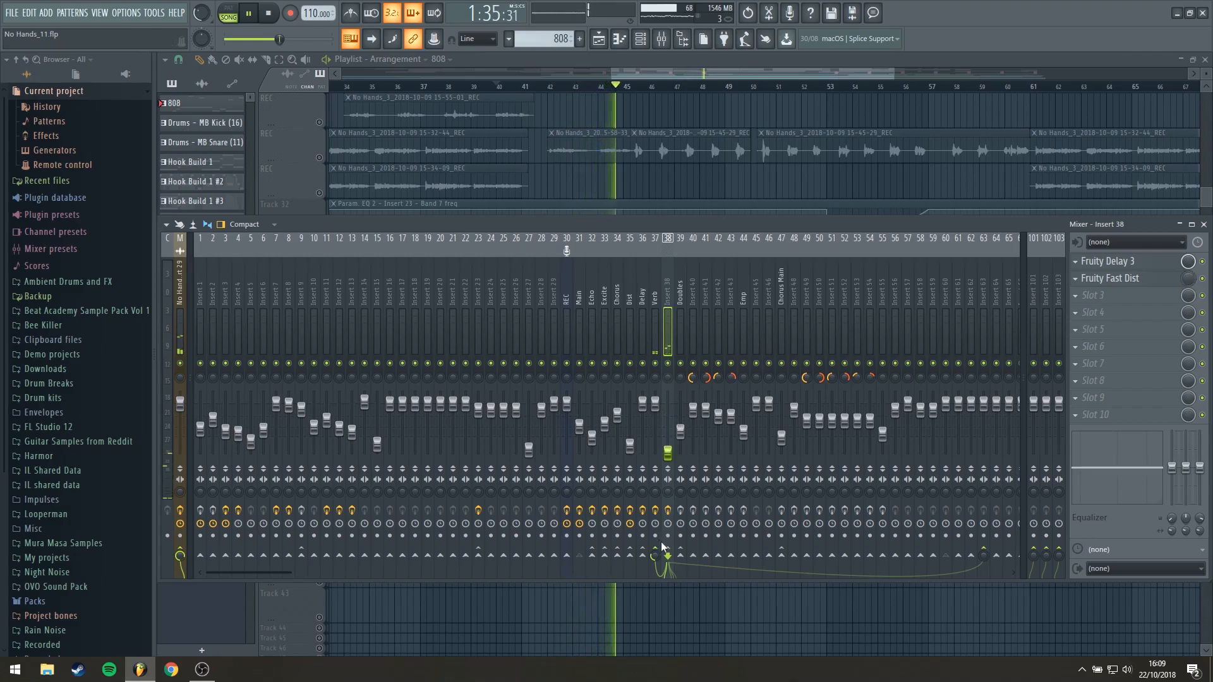
key(F9)
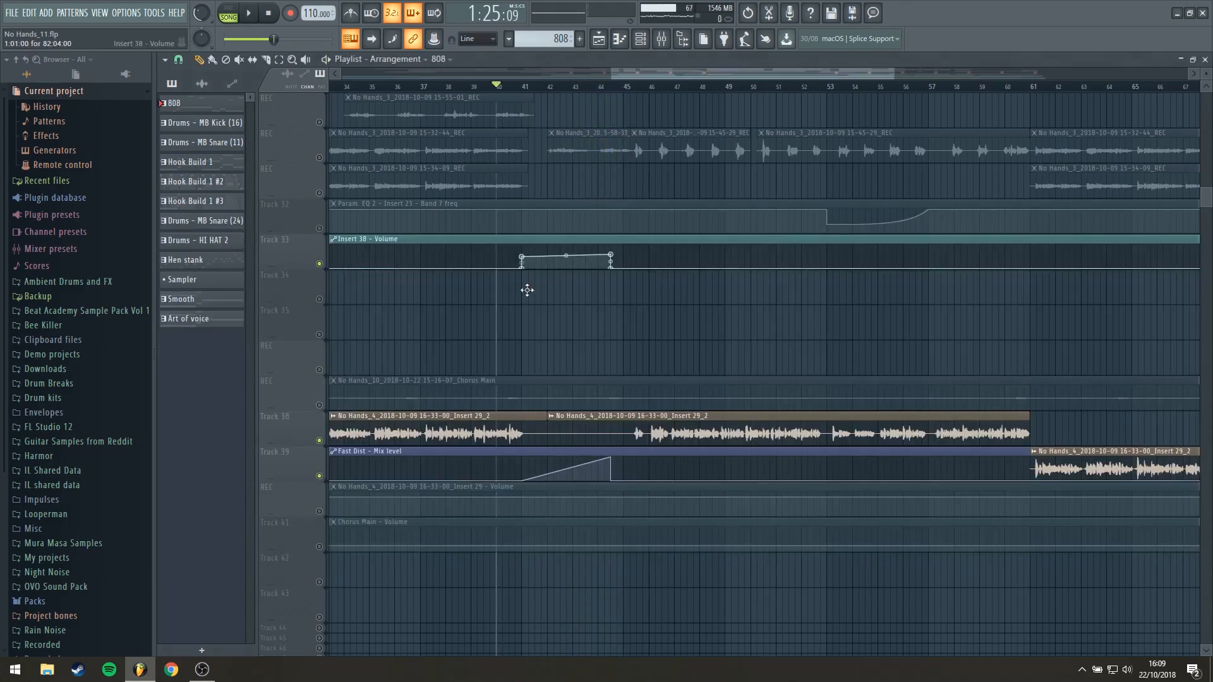
Step: Restore all tracks and play the full mix through the Fast Dist build up to about bar 45
right_click(325, 403)
right_click(324, 403)
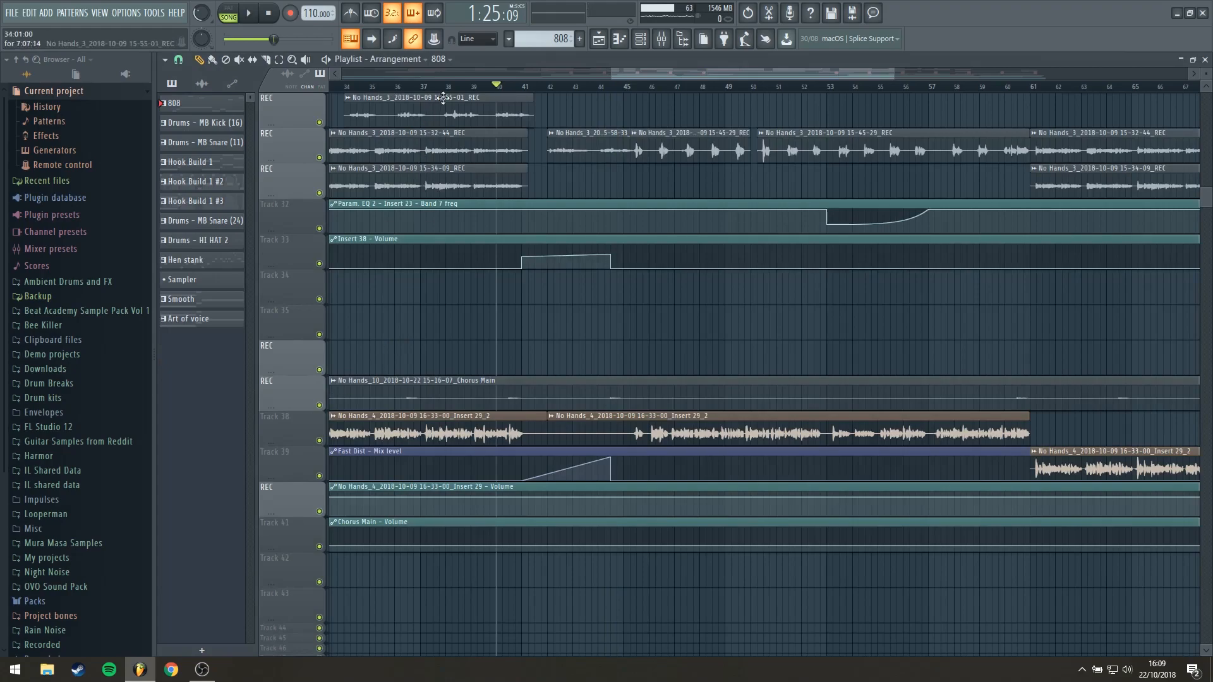
key(space)
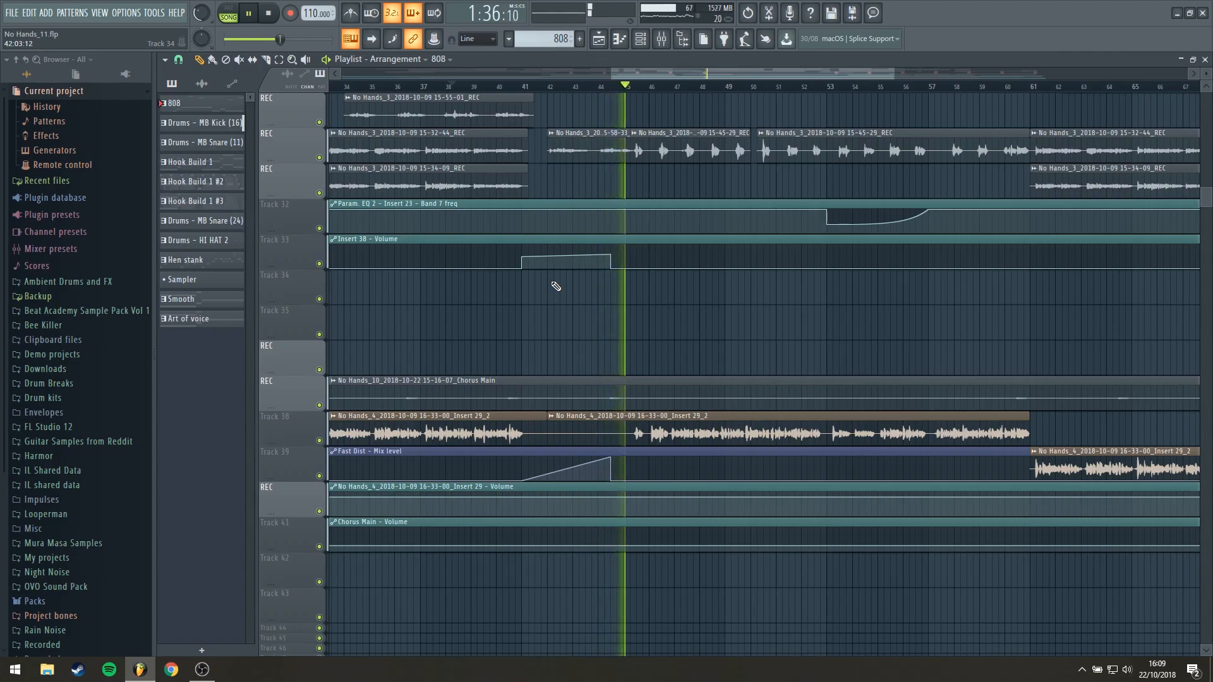
key(space)
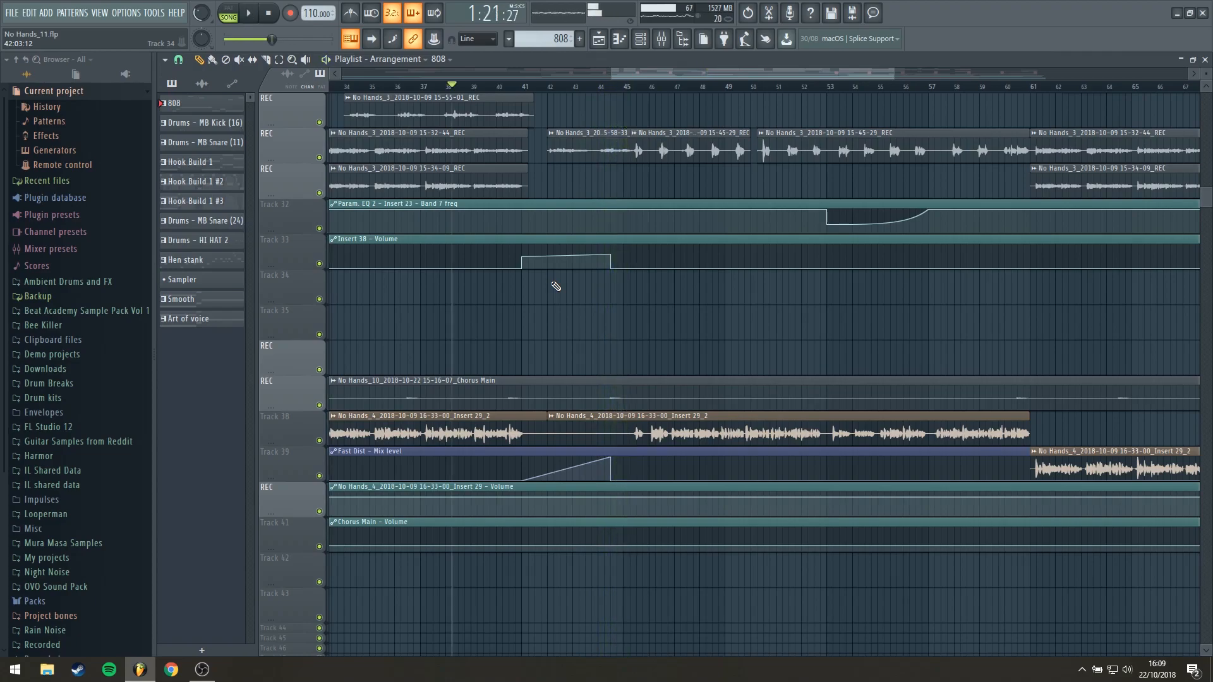
Step: Play the full arrangement with all layers from just before bar 61 to about bar 68
scroll(641, 314, down, 3)
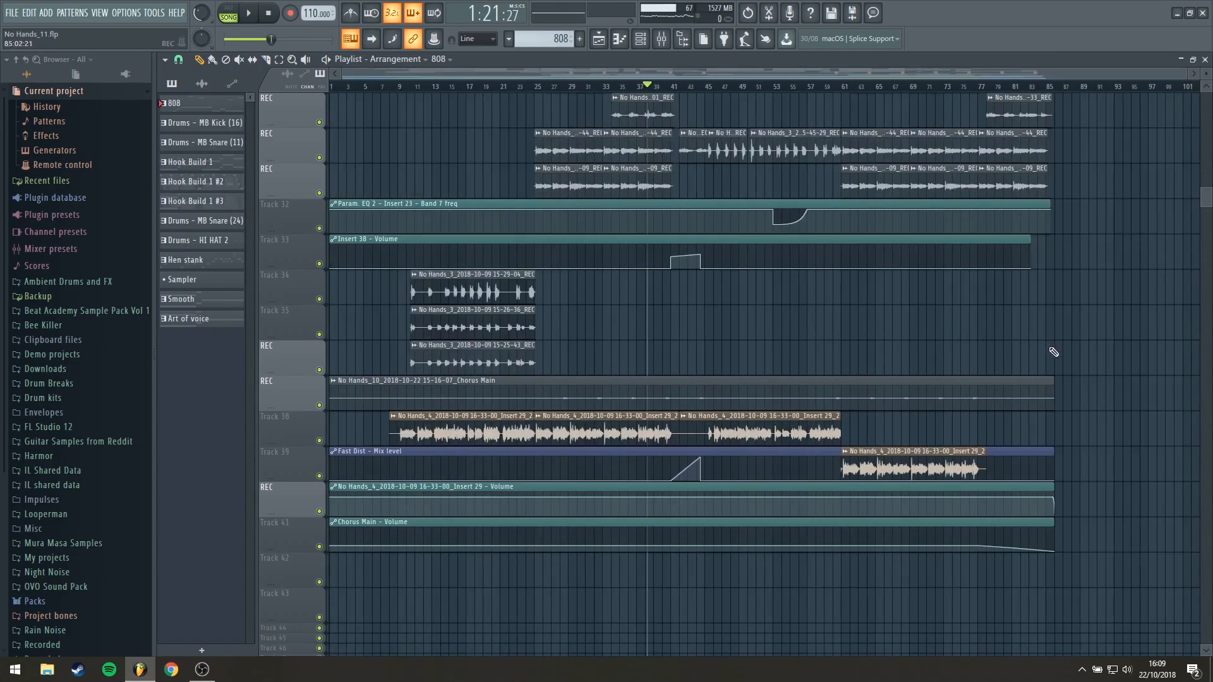
scroll(1051, 351, up, 5)
scroll(1113, 448, up, 3)
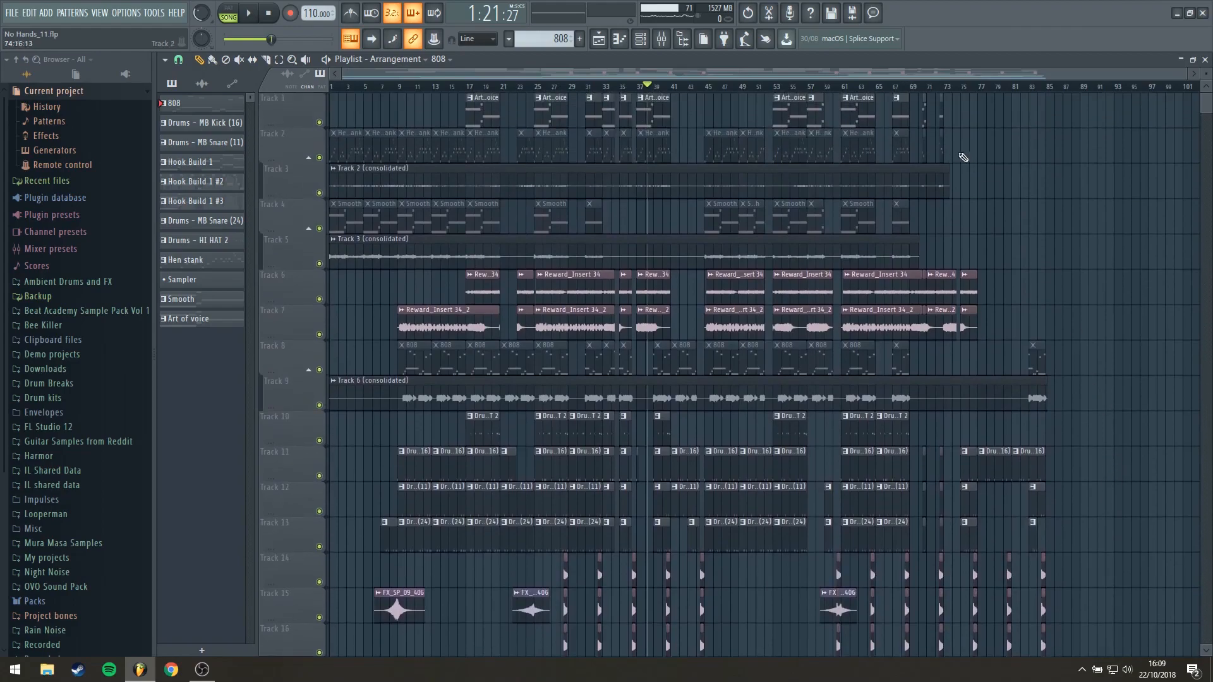
click(844, 88)
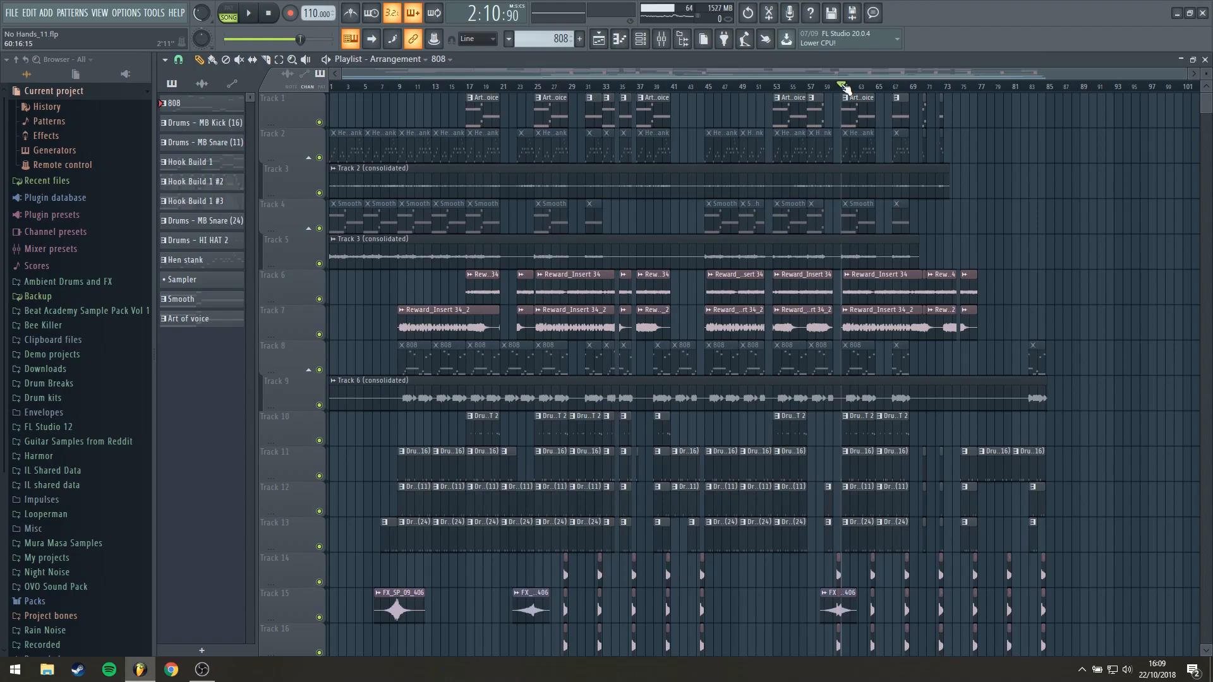
key(space)
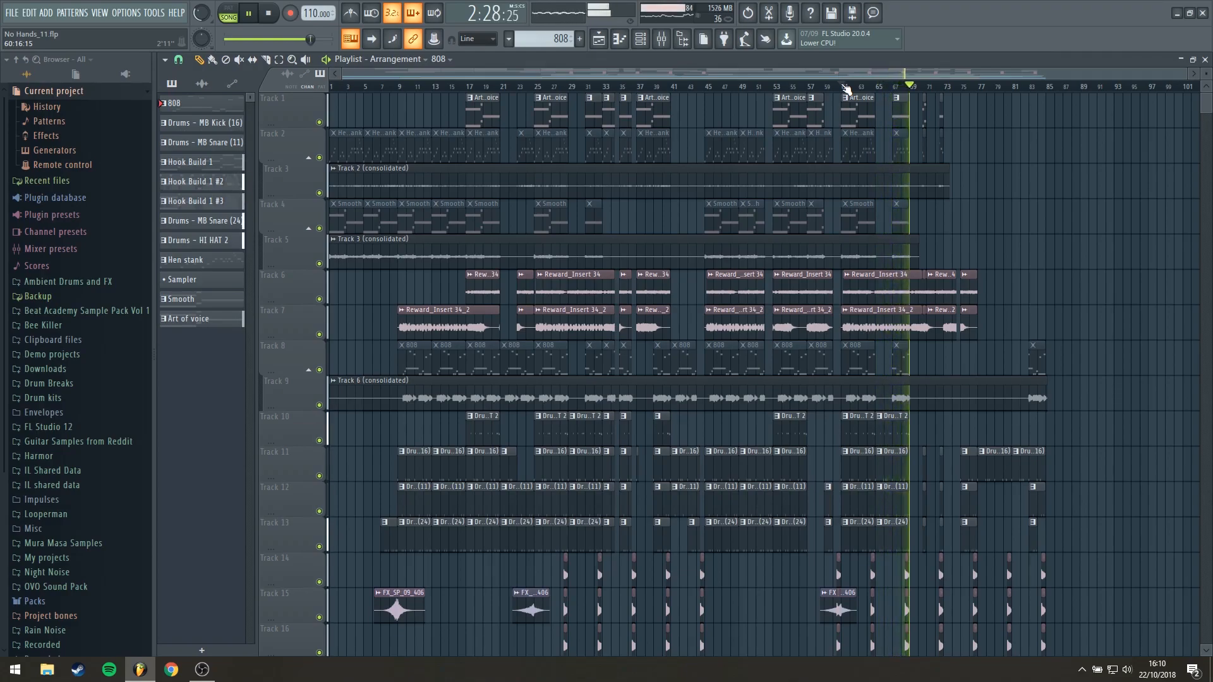
key(space)
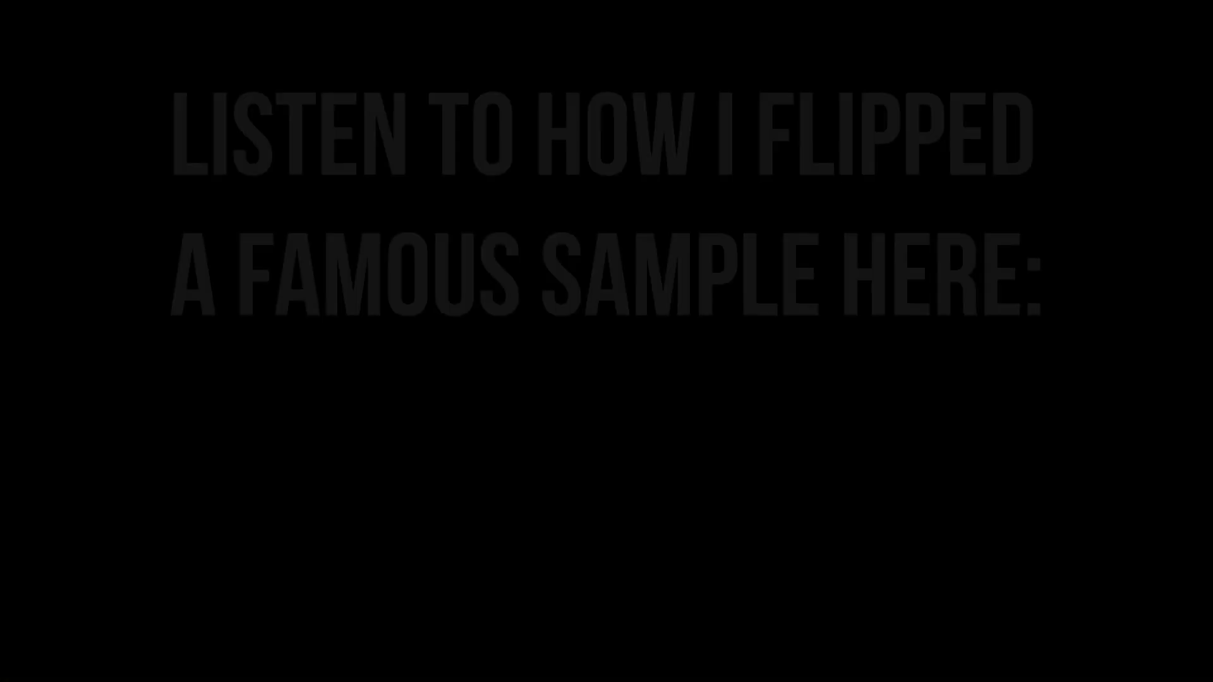